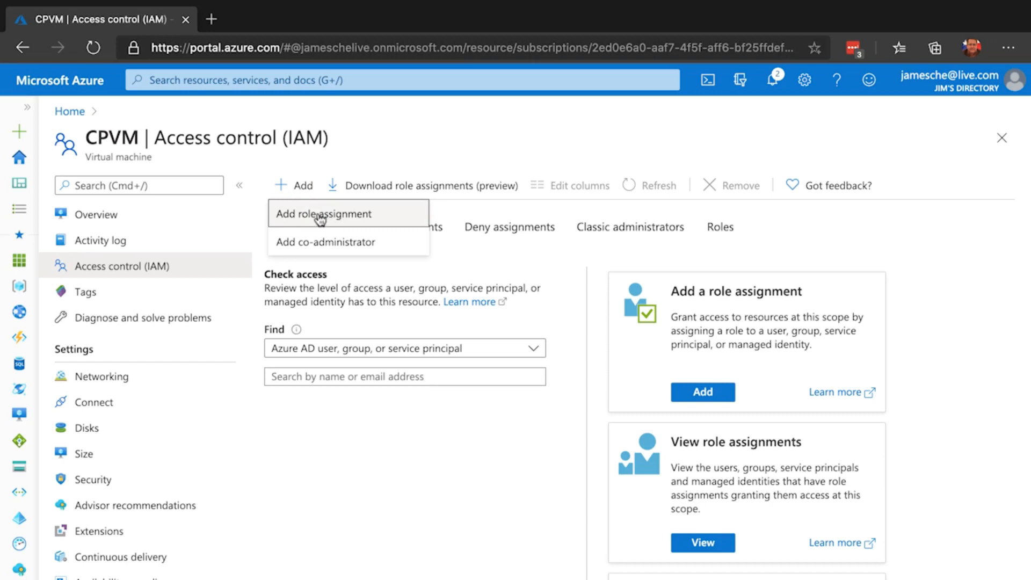
# Step: Assign the Contributor role on the CPVM virtual machine to the first Azure AD user listed and save the assignment
pyautogui.click(327, 214)
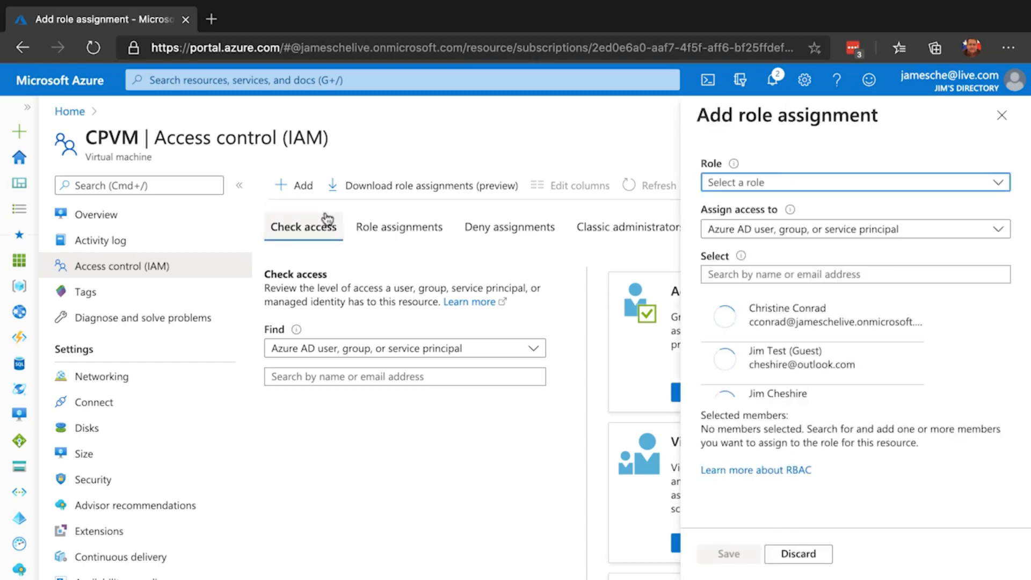
pyautogui.click(798, 185)
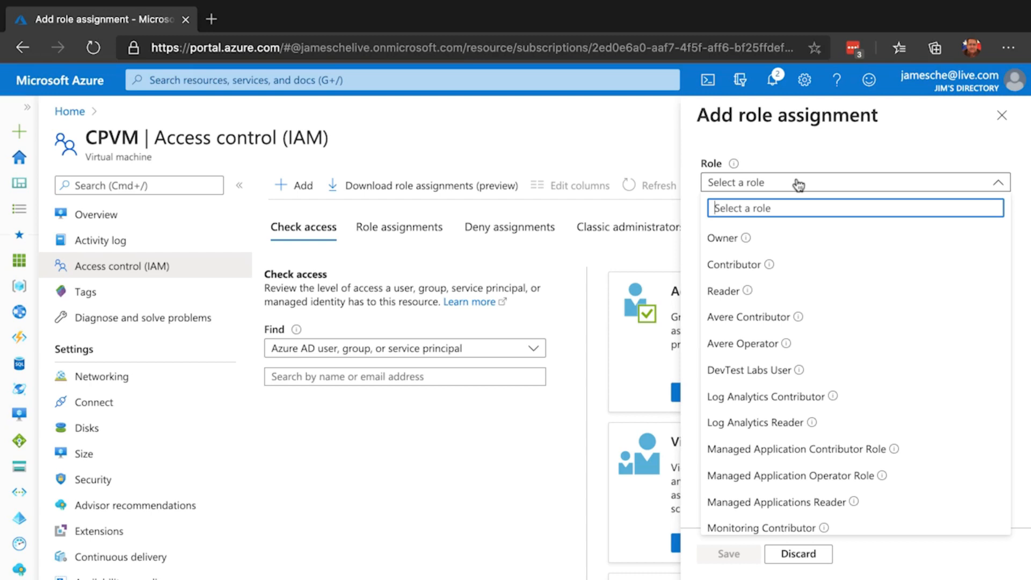
pyautogui.click(730, 271)
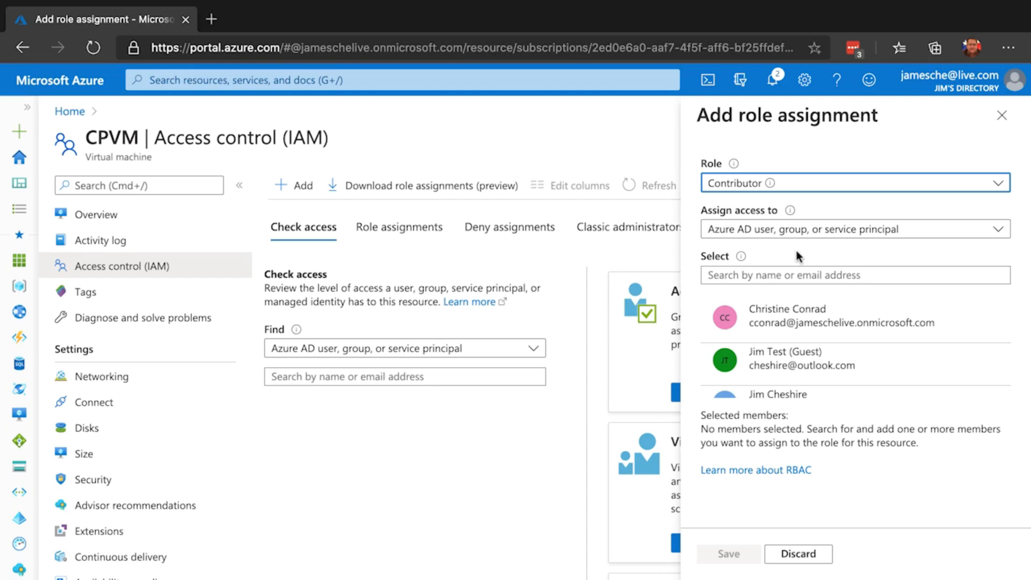
pyautogui.click(824, 235)
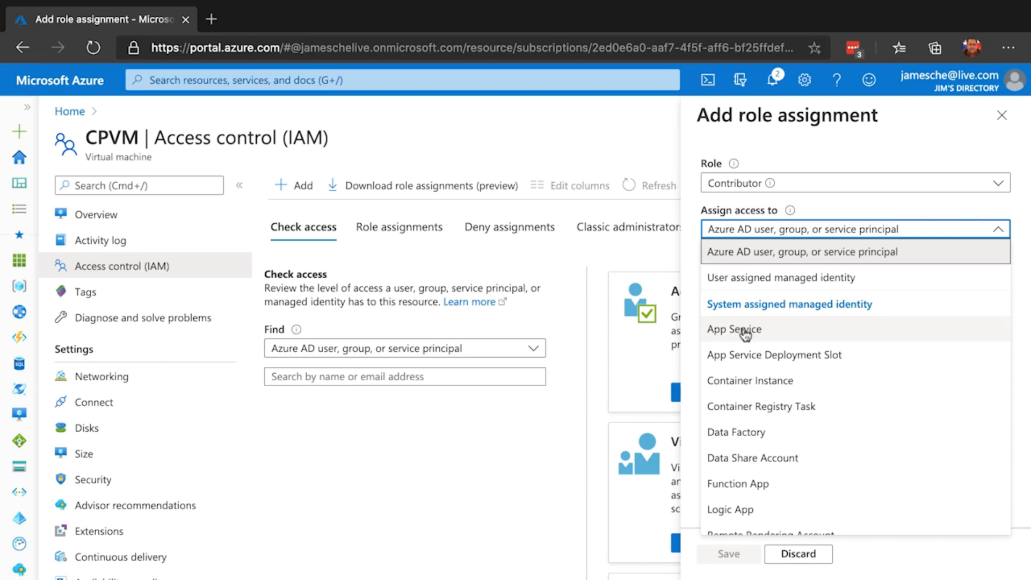
pyautogui.click(804, 231)
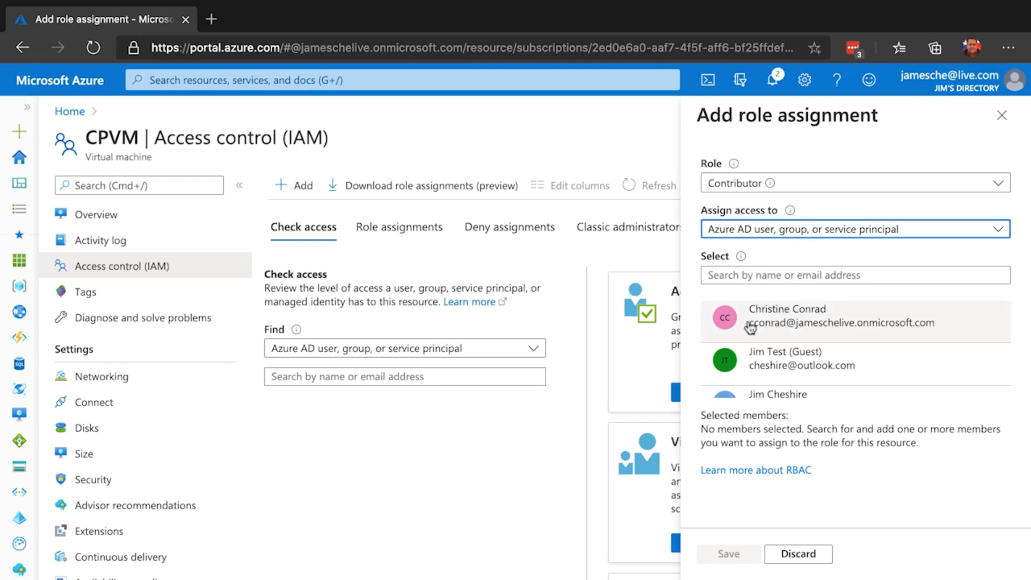
pyautogui.click(798, 319)
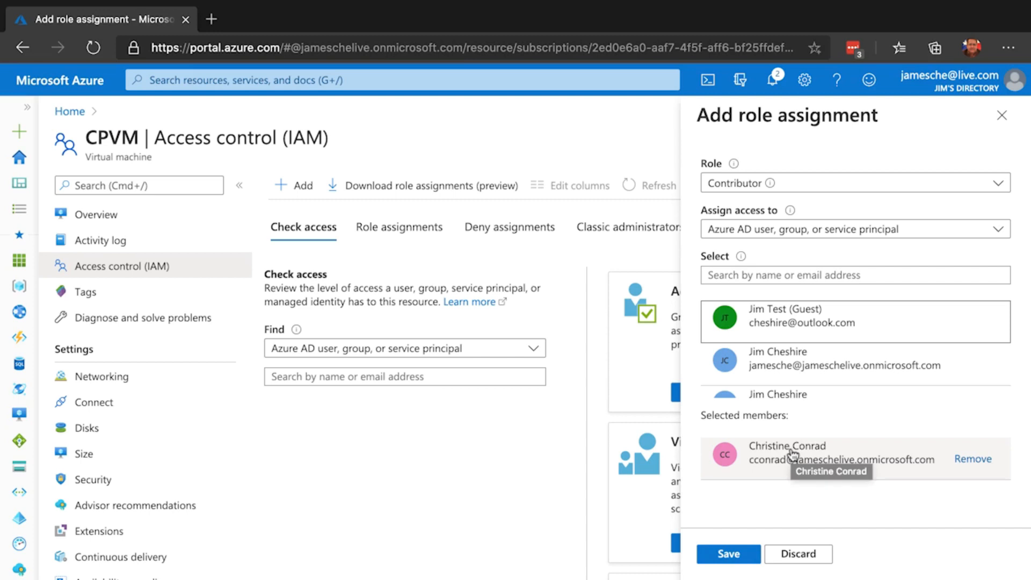
pyautogui.click(730, 554)
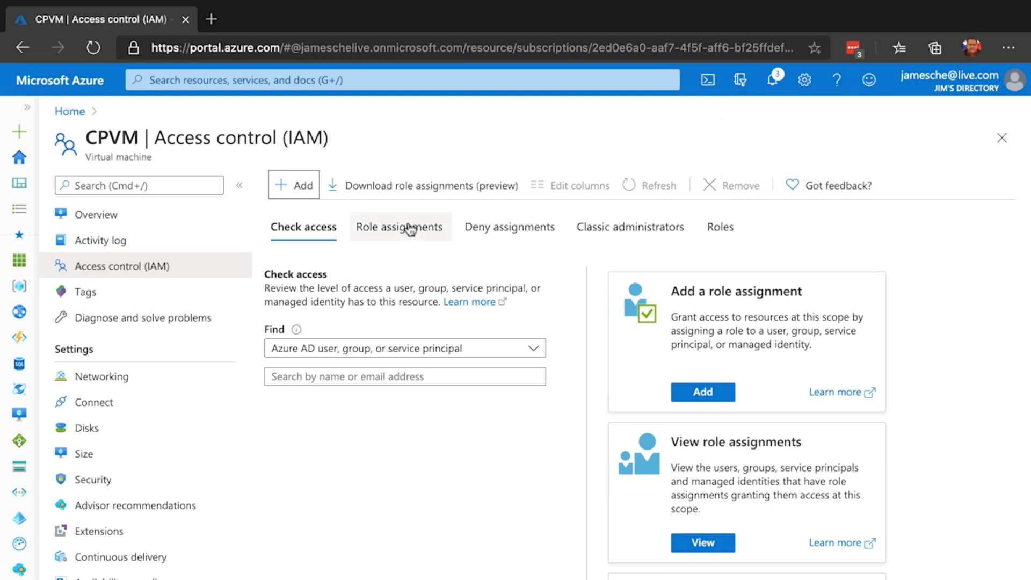
# Step: Review CPVM's role assignments, checking the scope of the Contributor entry
pyautogui.click(411, 230)
pyautogui.scroll(-3, 450, 283)
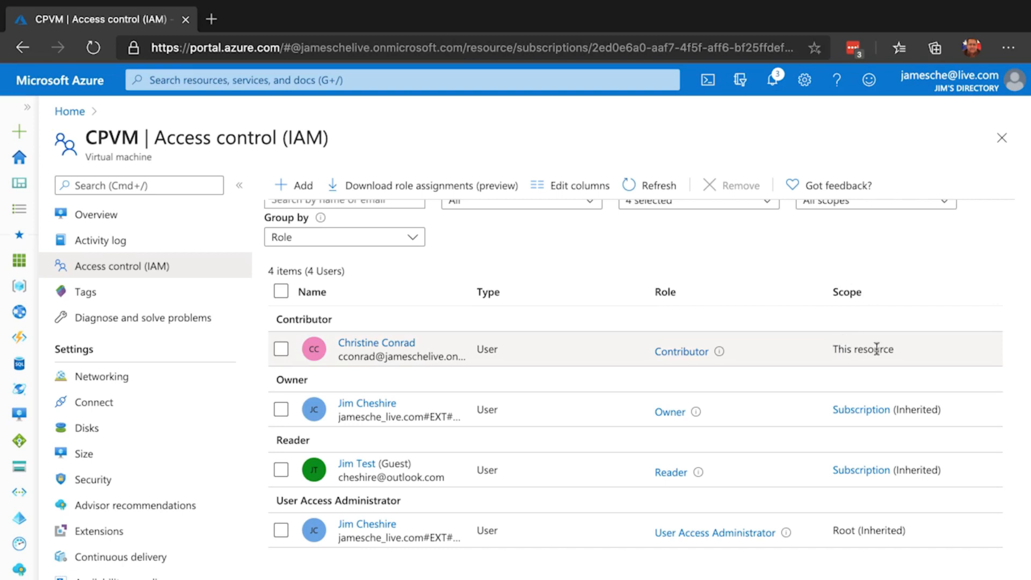
pyautogui.moveTo(891, 349)
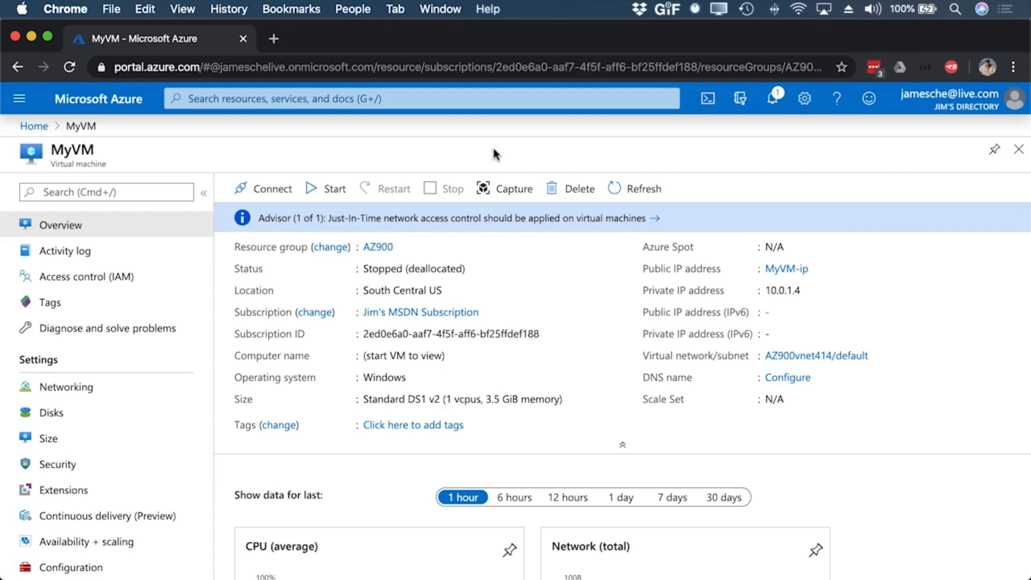
# Step: Add a lock named "No Delete" with lock type Delete to the MyVM virtual machine
pyautogui.scroll(-5, 123, 317)
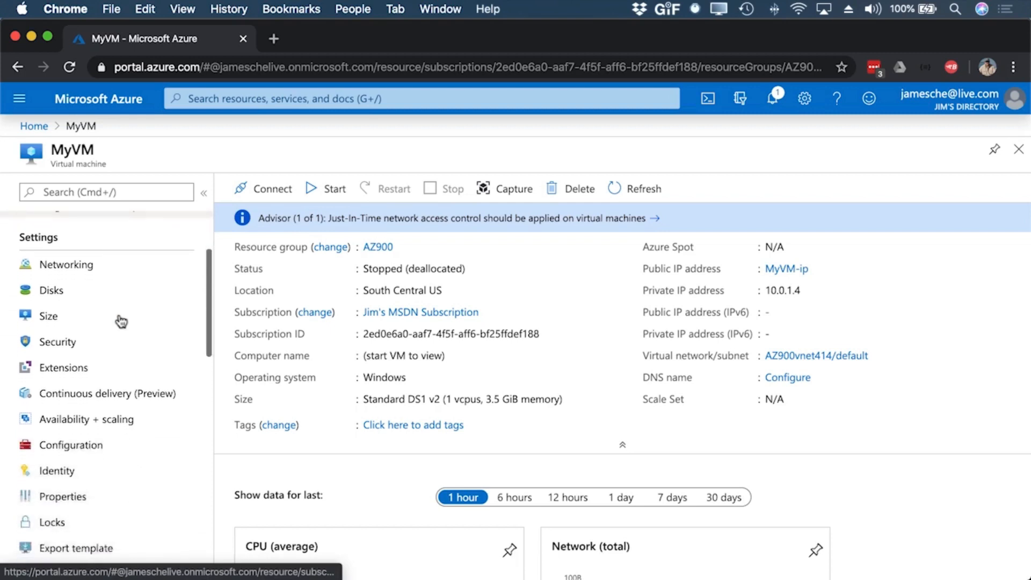
pyautogui.scroll(-5, 121, 321)
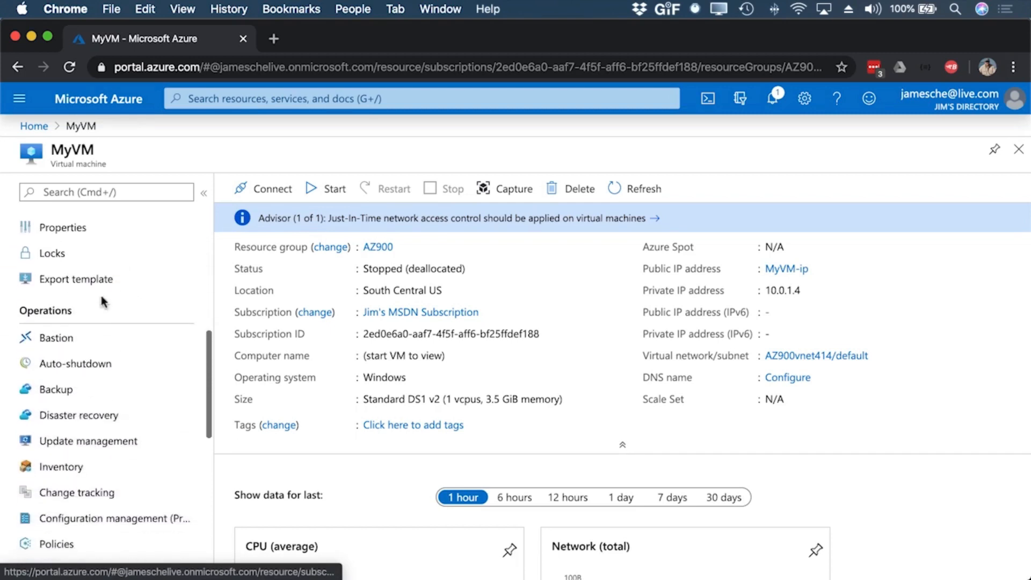
pyautogui.scroll(10, 127, 285)
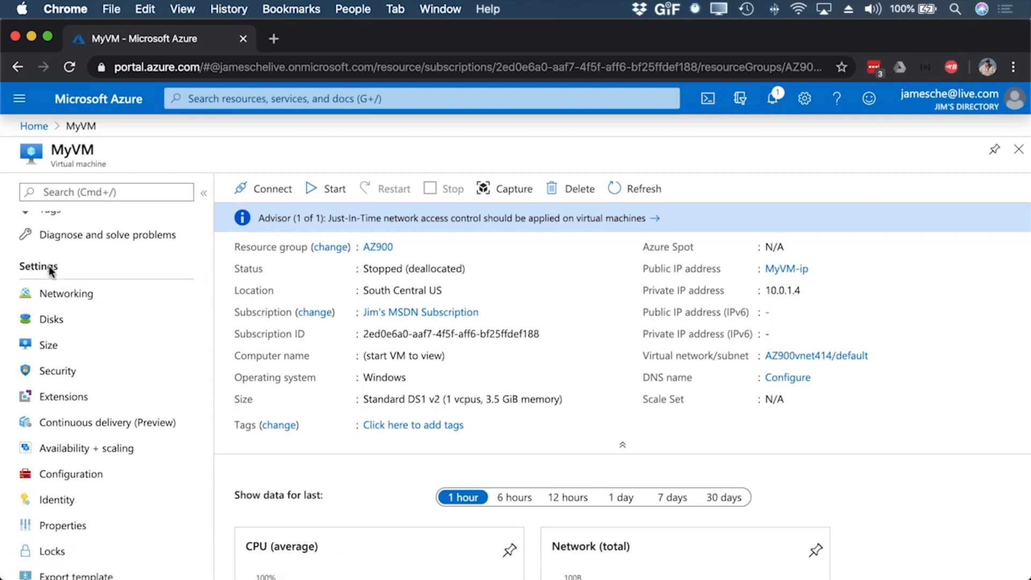
pyautogui.scroll(-1, 127, 373)
pyautogui.scroll(-2, 128, 373)
pyautogui.click(53, 483)
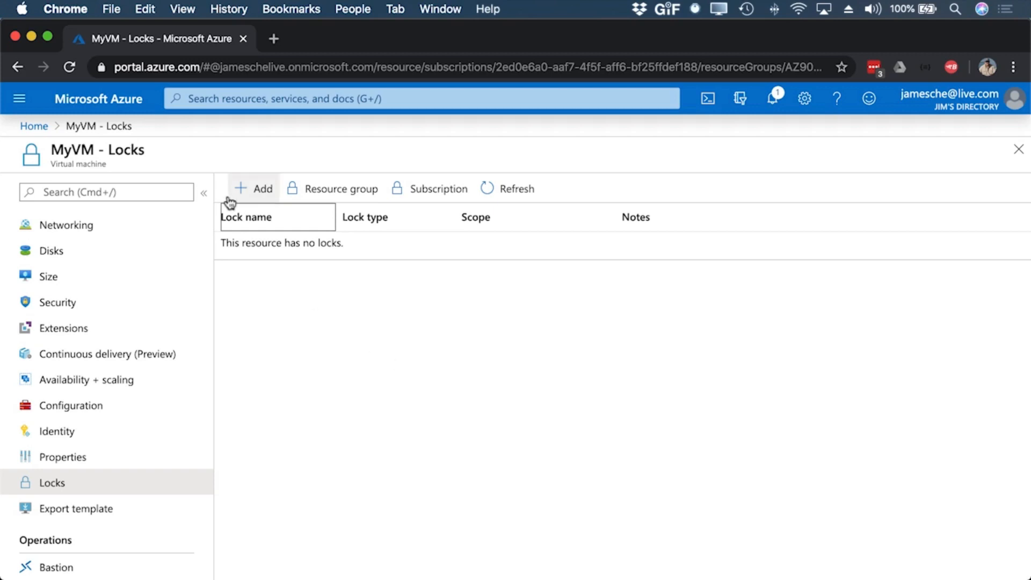
pyautogui.click(263, 192)
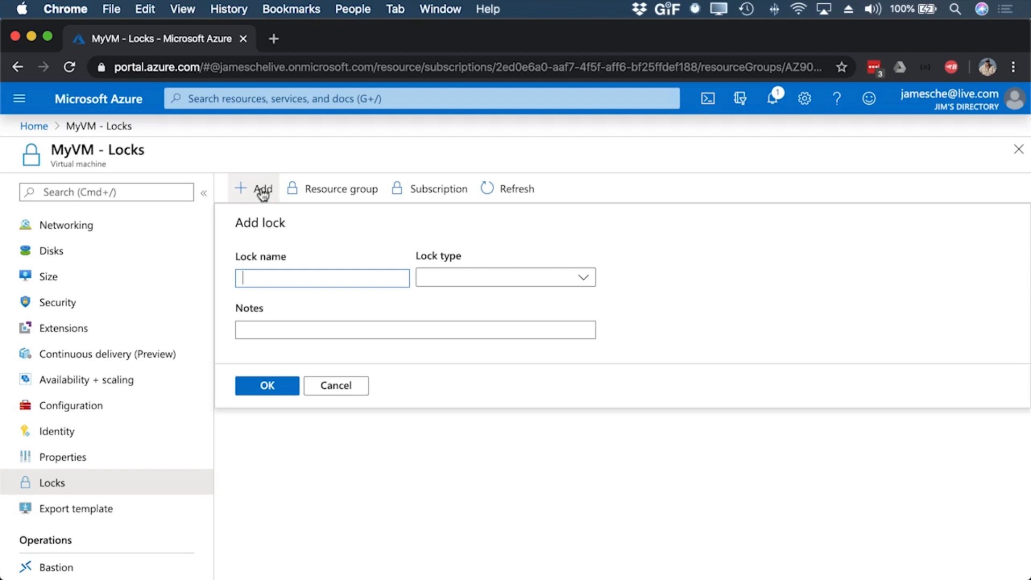
pyautogui.write('No Delete')
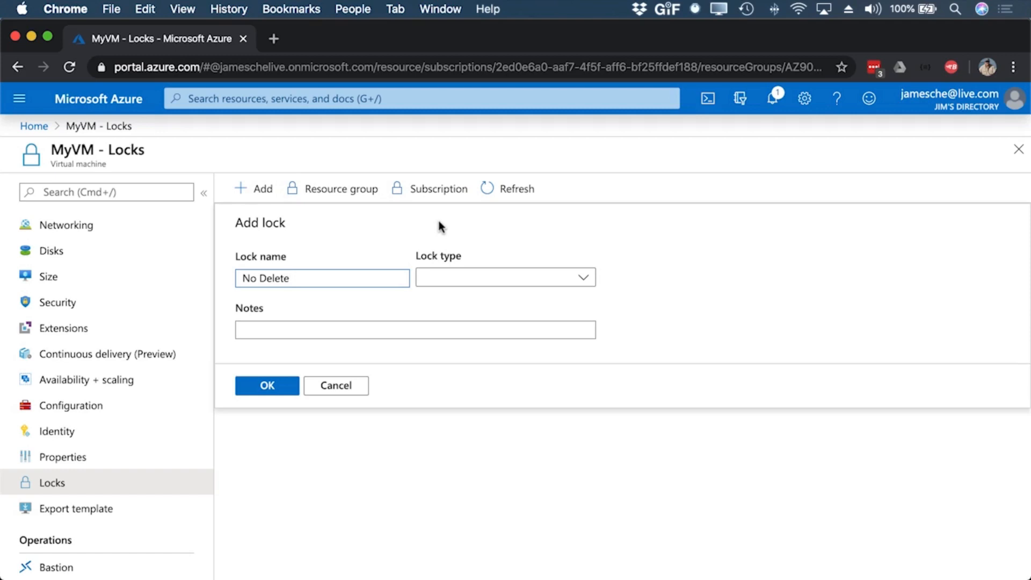
pyautogui.click(587, 279)
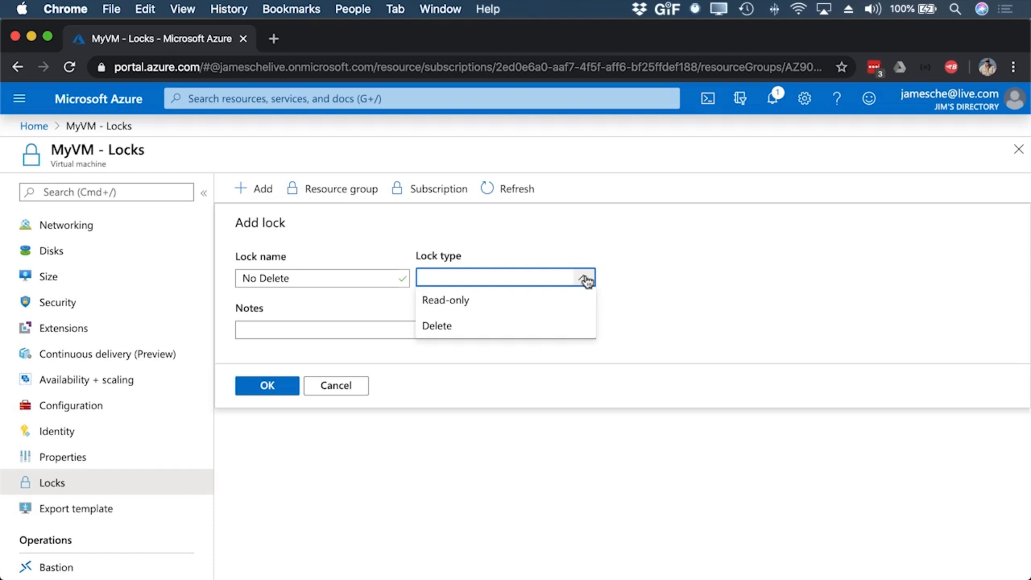
pyautogui.click(436, 326)
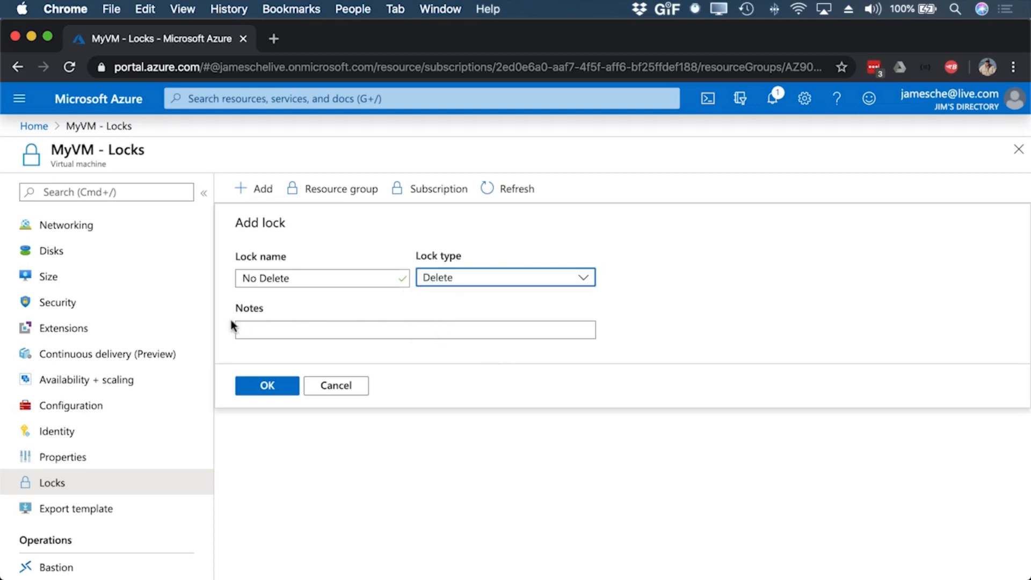
pyautogui.click(266, 386)
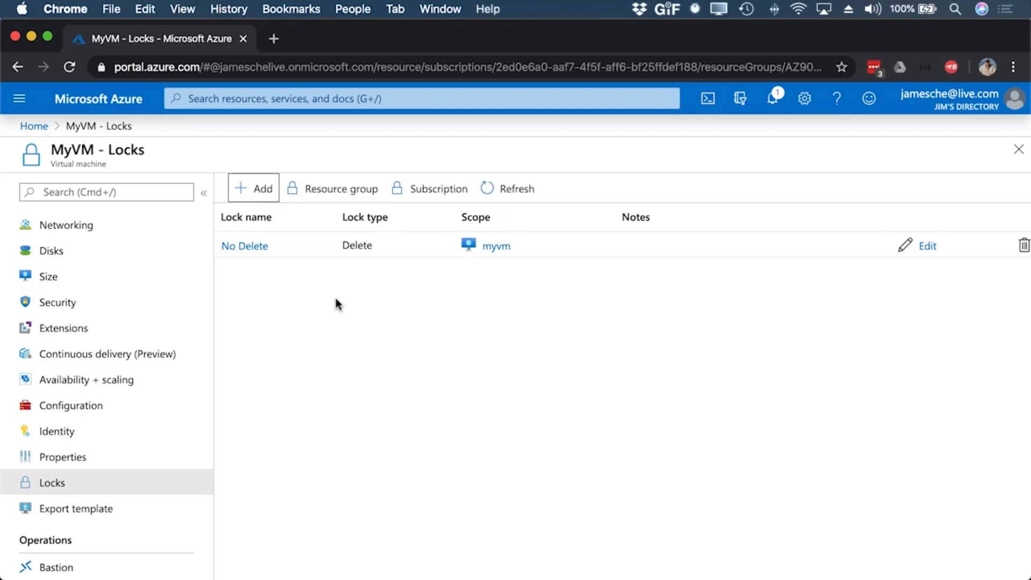
# Step: Return to the portal home, reopen MyVM and try to delete the virtual machine
pyautogui.click(34, 126)
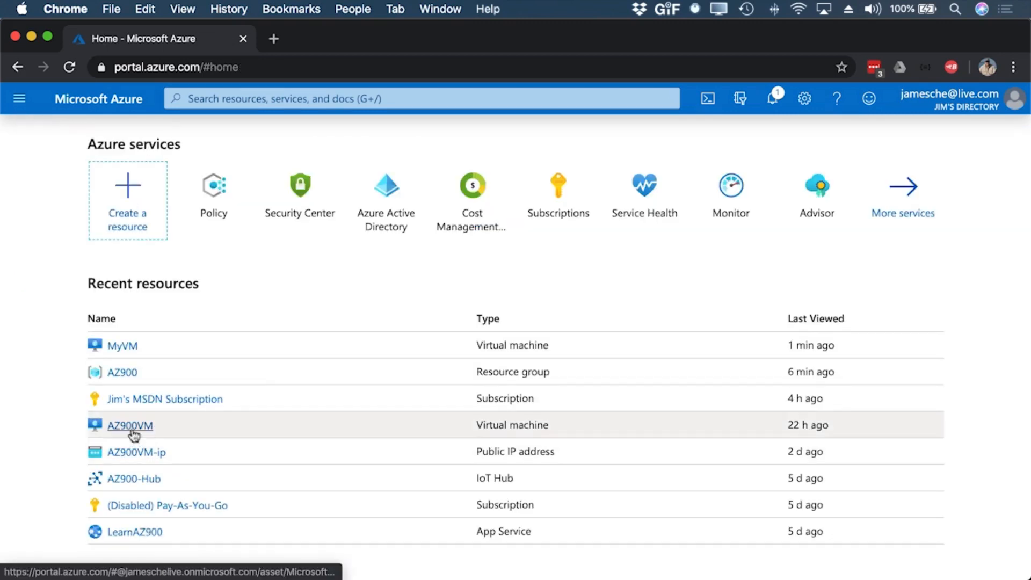
pyautogui.click(122, 347)
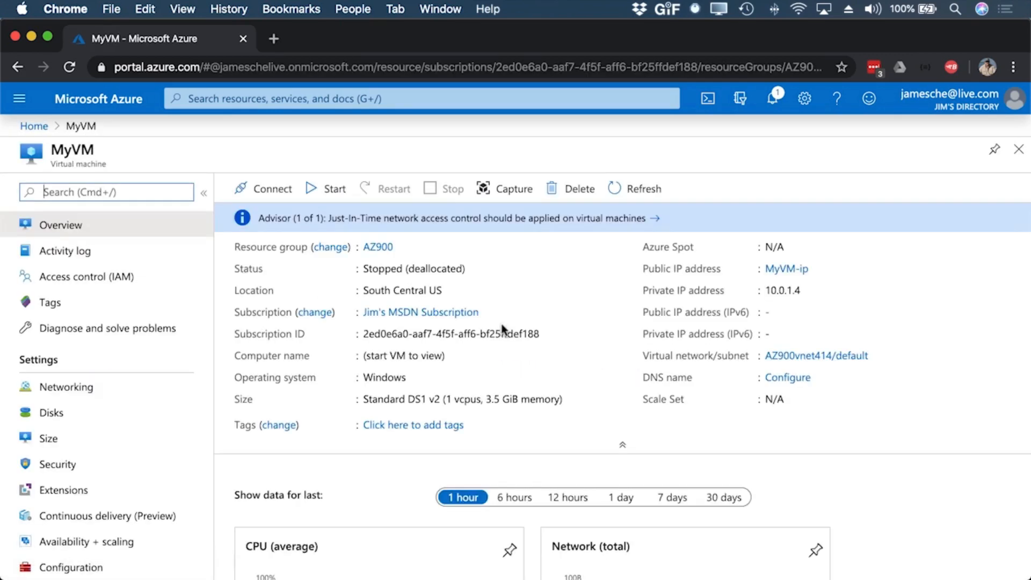
pyautogui.click(573, 191)
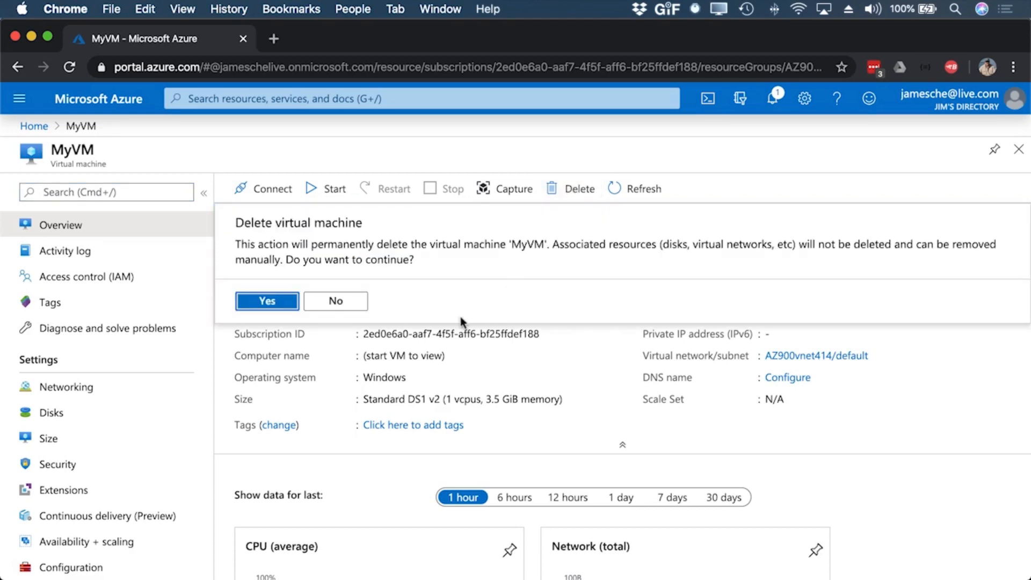
pyautogui.click(269, 304)
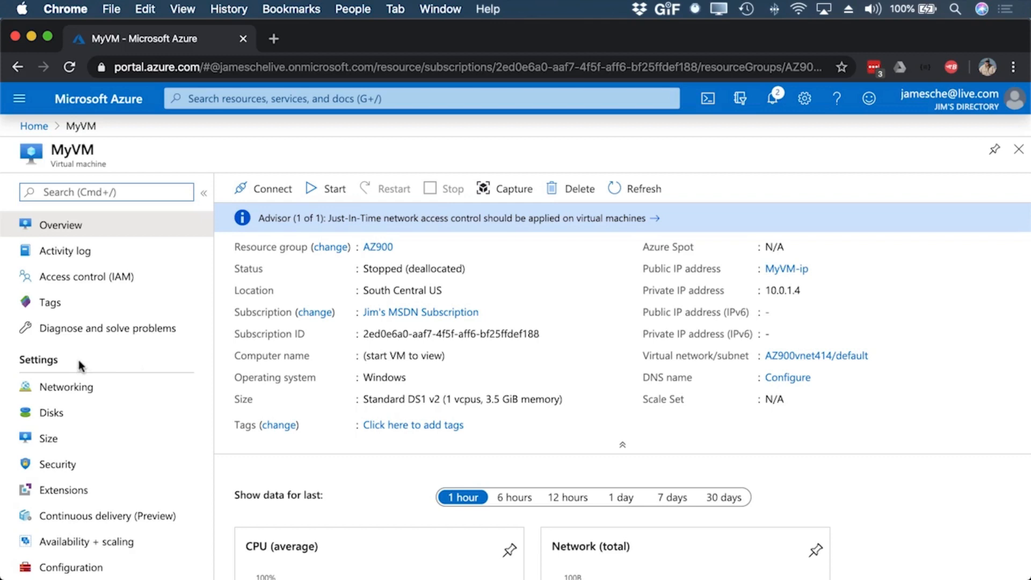
# Step: Remove the "No Delete" lock from the MyVM virtual machine
pyautogui.scroll(-5, 81, 376)
pyautogui.click(51, 491)
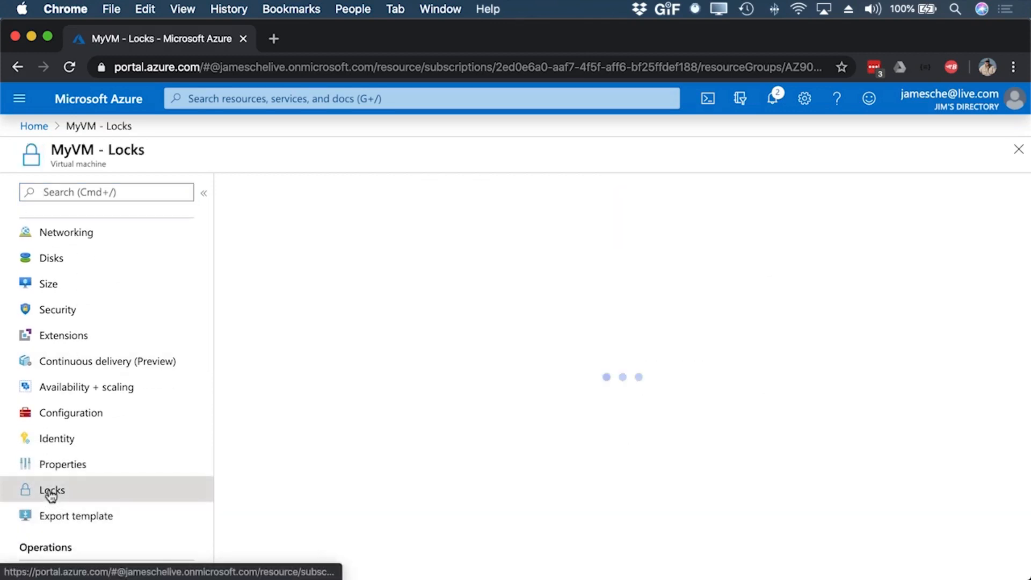
pyautogui.hscroll(3, 690, 334)
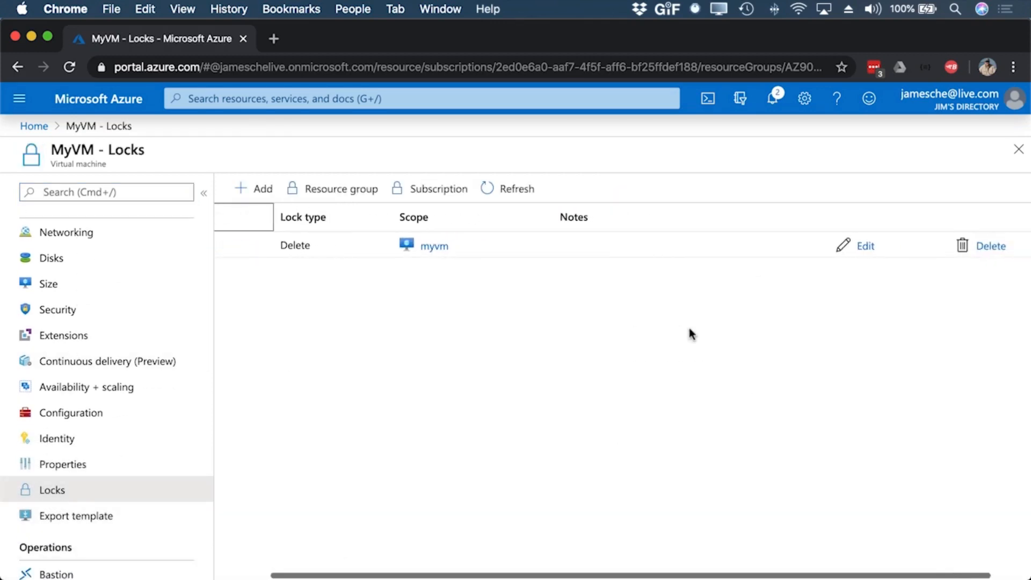
pyautogui.hscroll(-3, 482, 336)
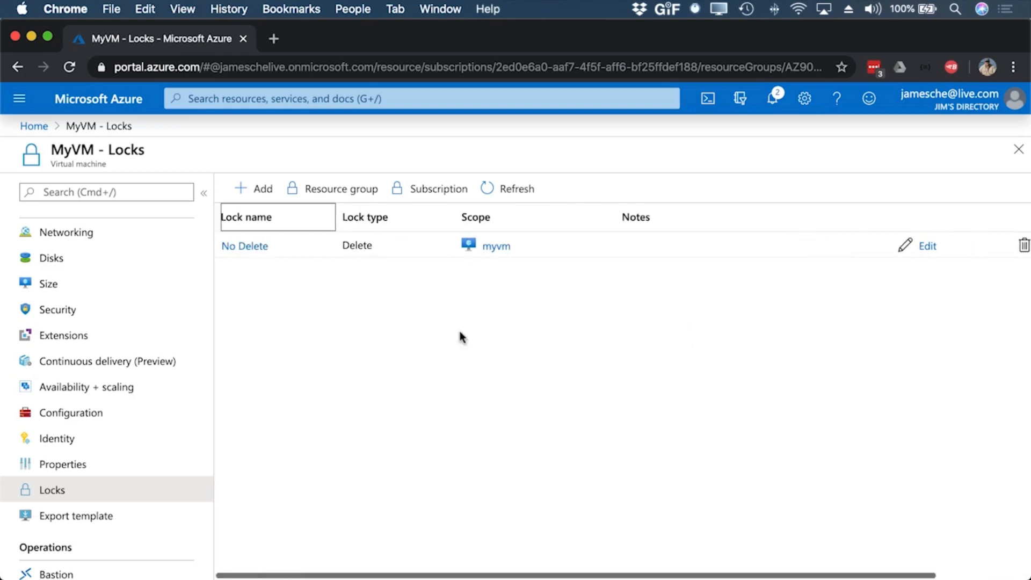
pyautogui.hscroll(3, 467, 322)
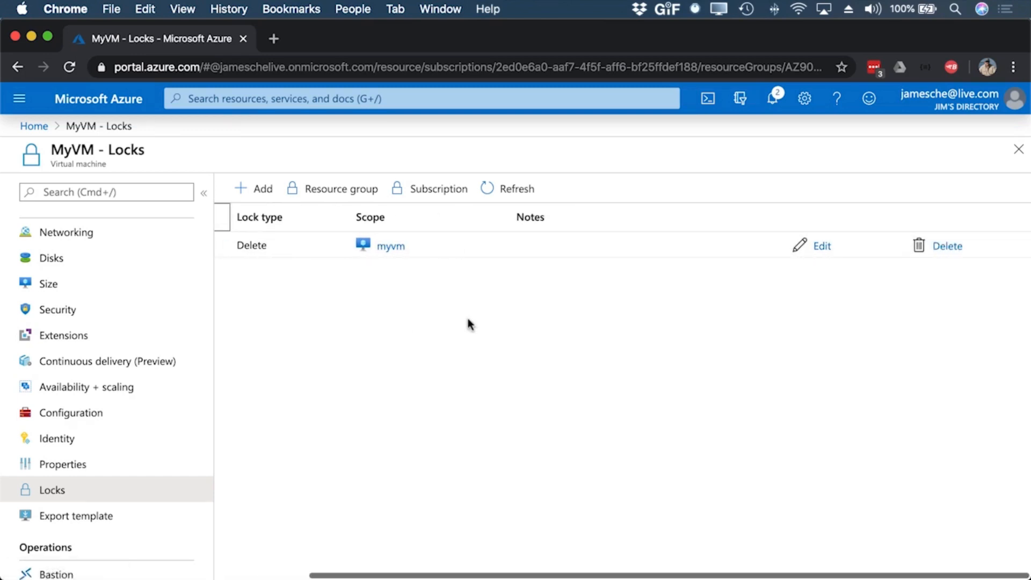
pyautogui.click(948, 246)
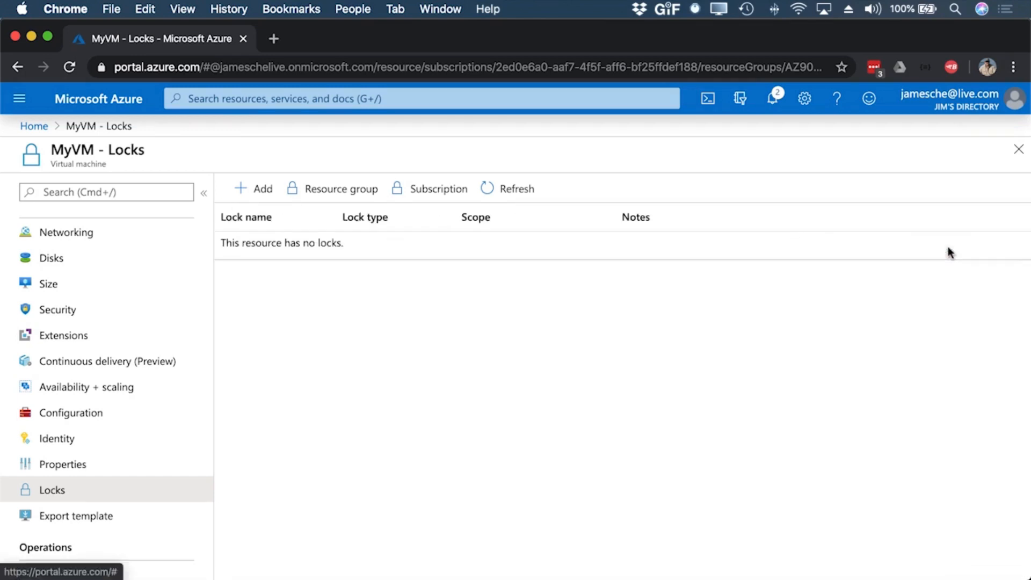
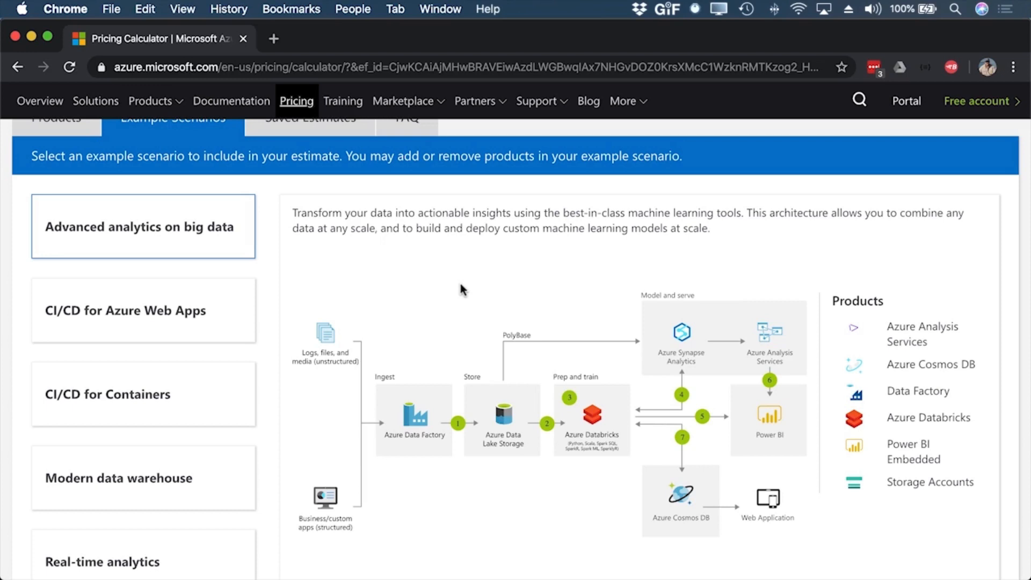
# Step: Add Virtual Machines from the calculator's product list to the cost estimate
pyautogui.scroll(2, 459, 283)
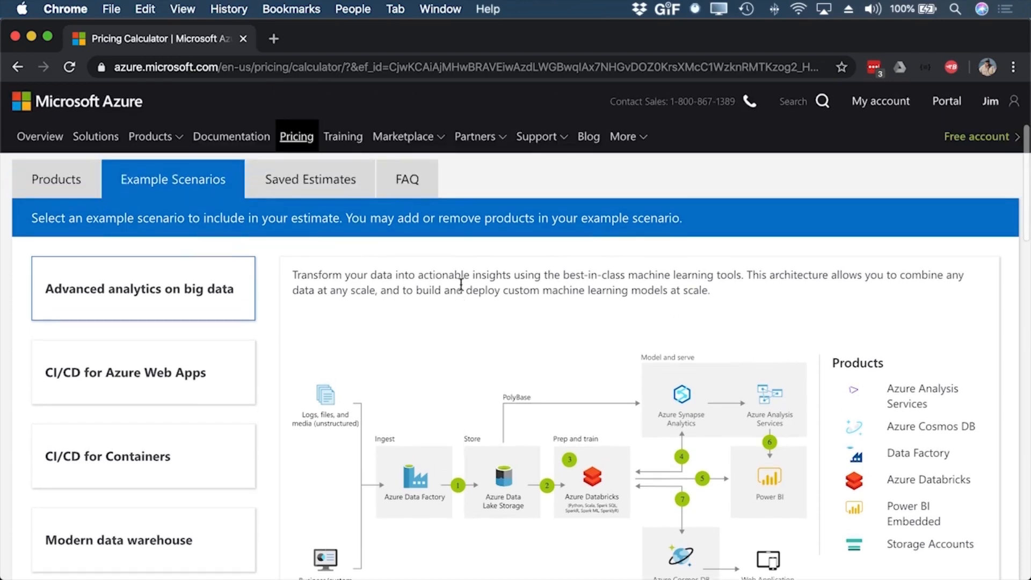
pyautogui.click(59, 178)
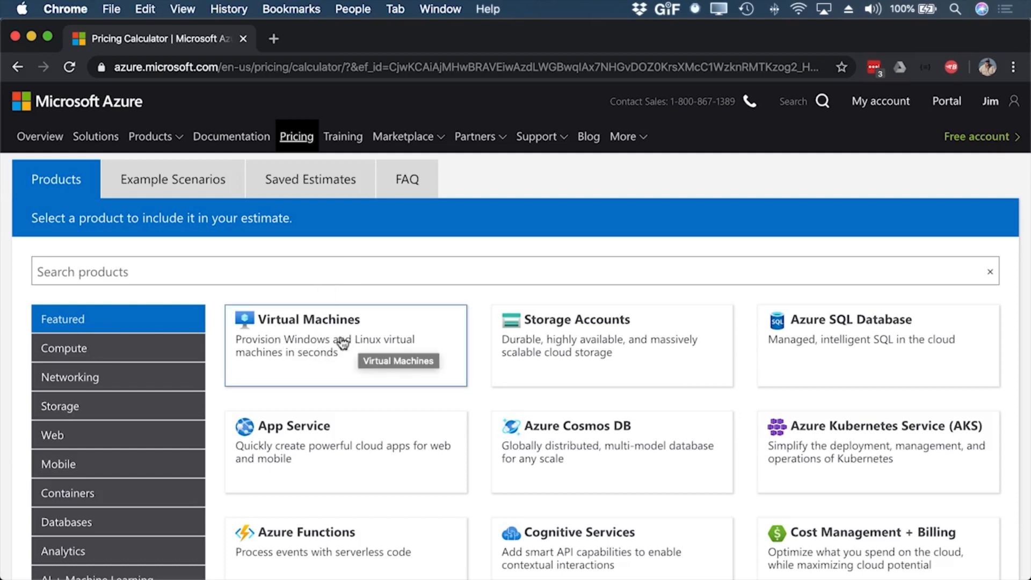
pyautogui.click(305, 339)
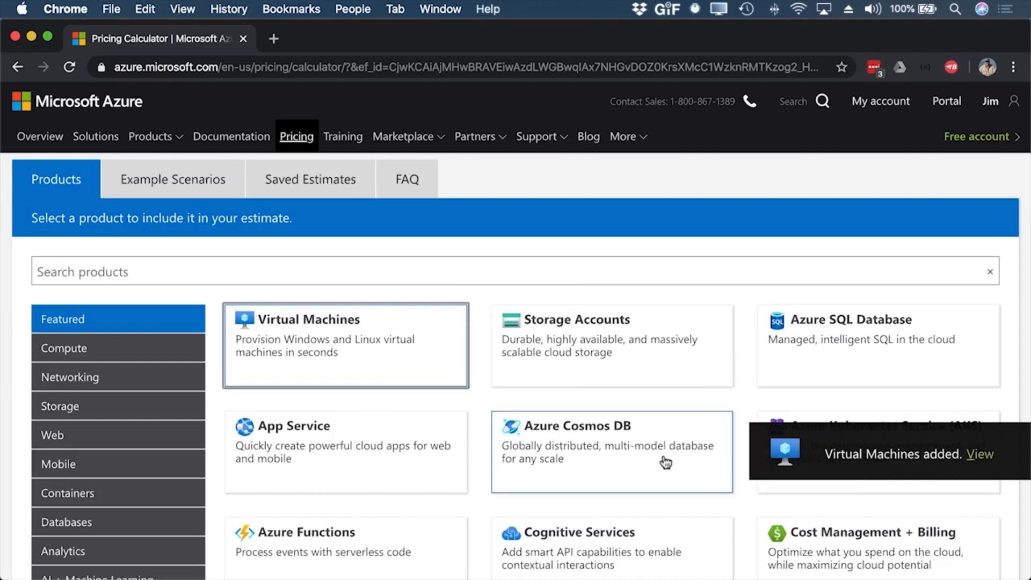
# Step: Set the Virtual Machines estimate to region East US and operating system Linux
pyautogui.scroll(-10, 633, 329)
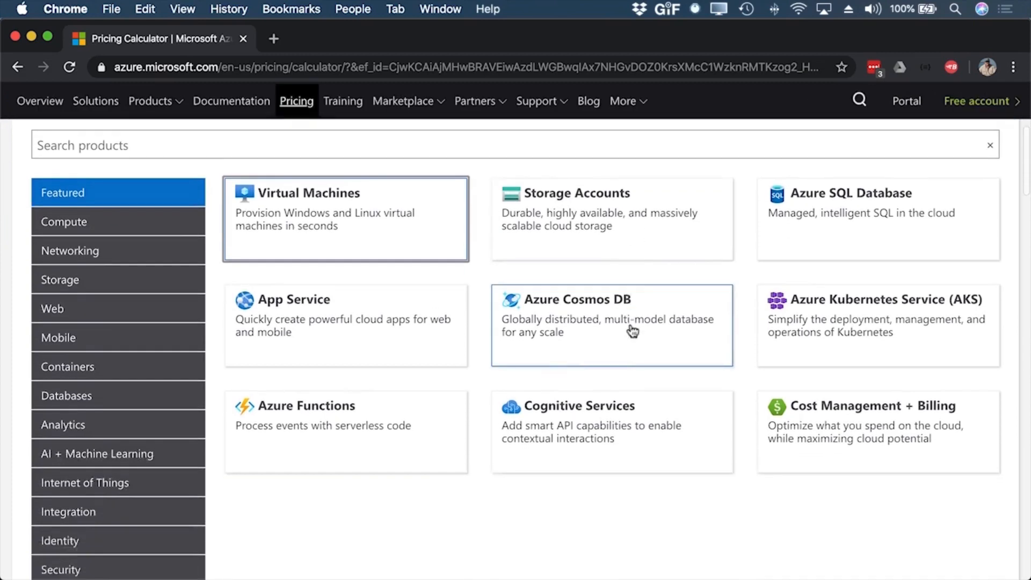
pyautogui.scroll(-8, 630, 324)
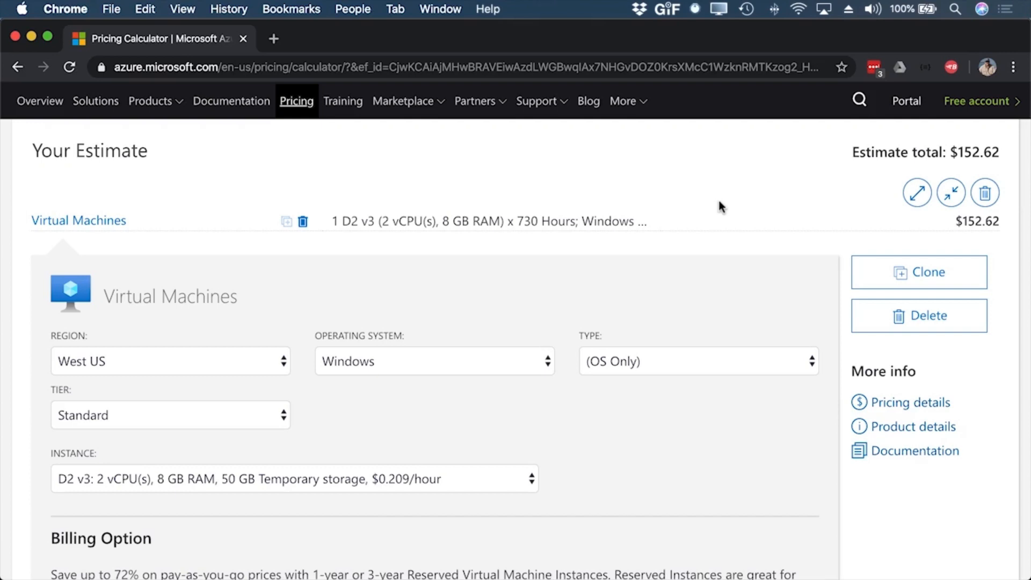
pyautogui.click(277, 368)
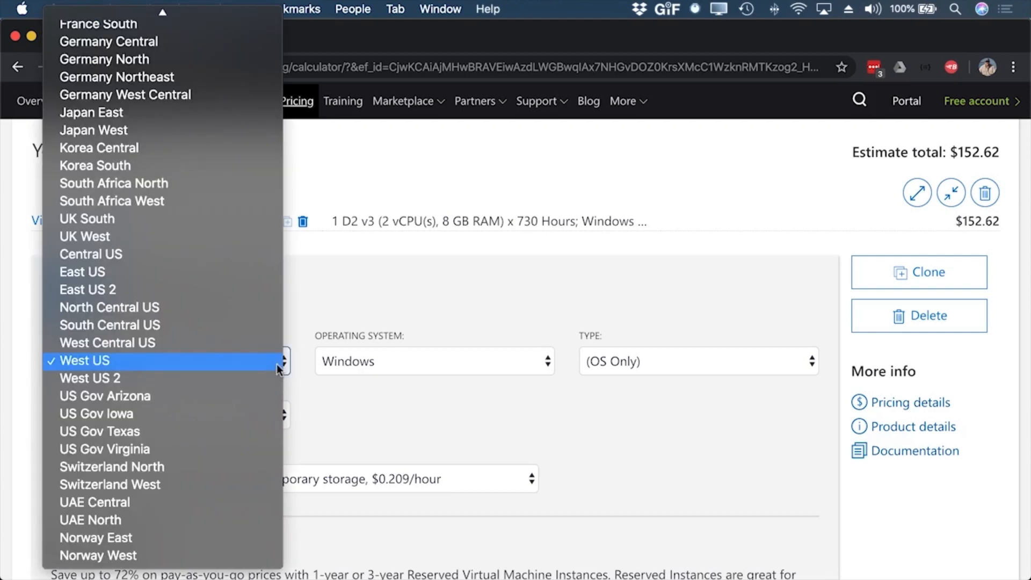
pyautogui.click(104, 272)
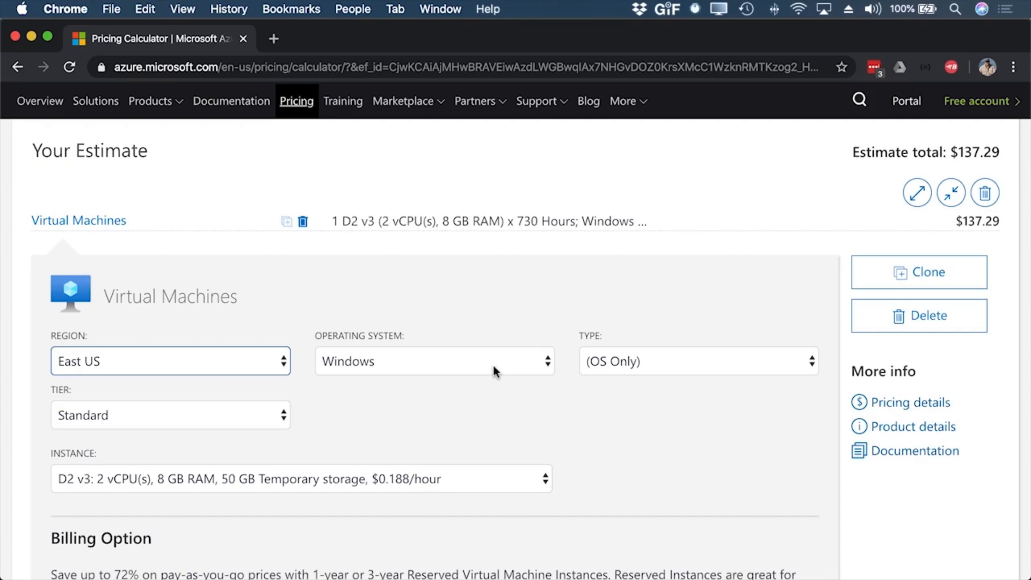
pyautogui.click(494, 368)
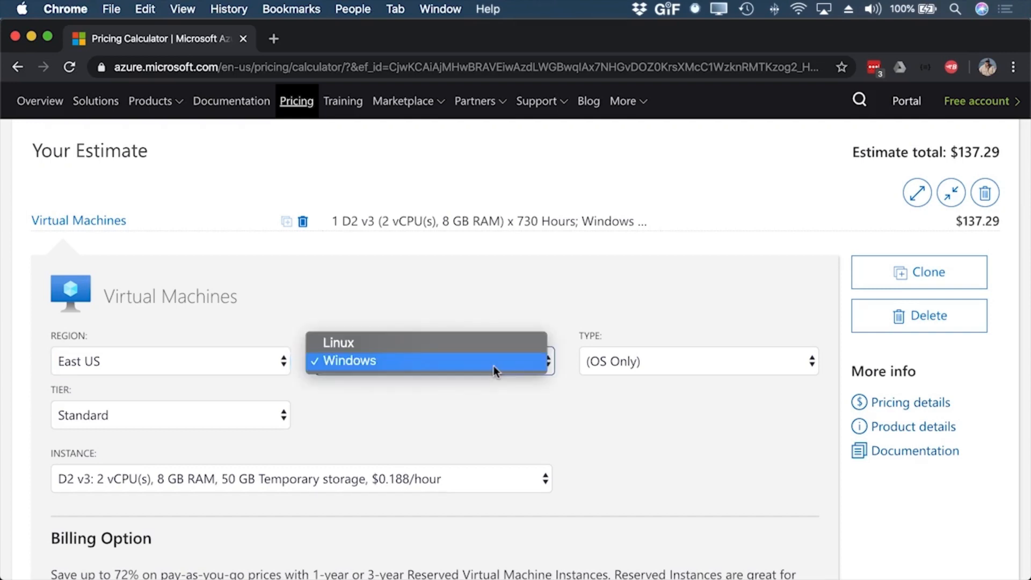
pyautogui.click(359, 343)
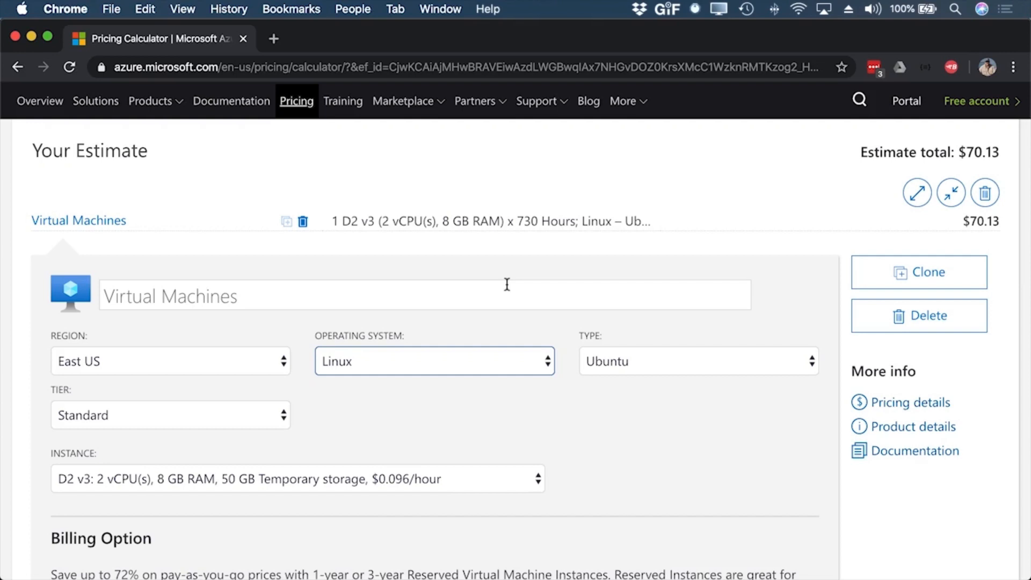
# Step: Choose the DS12-1 v2 instance with 1 vCPU, 28 GB RAM and 56 GB temporary storage for the virtual machine estimate
pyautogui.scroll(-3, 672, 411)
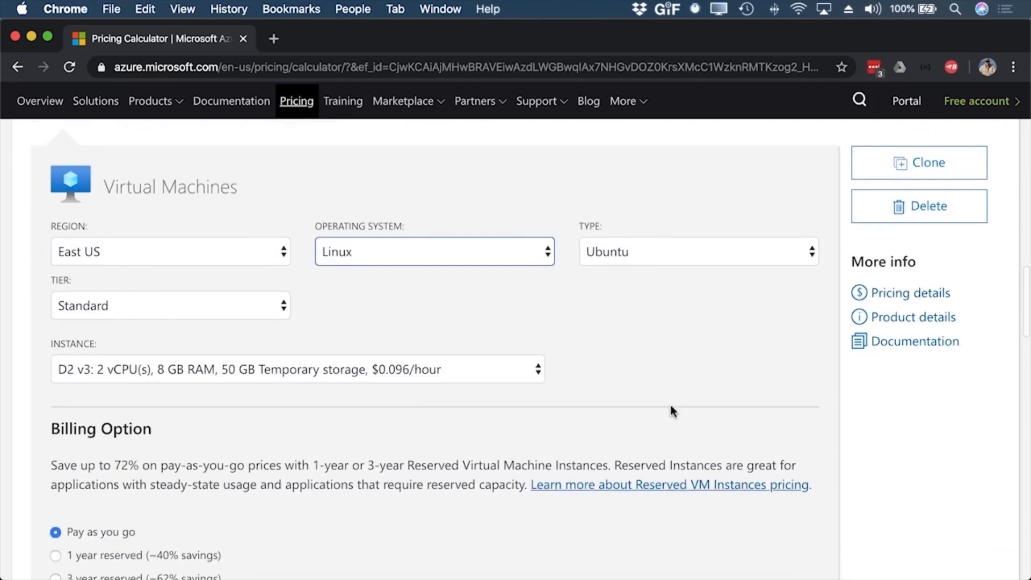
pyautogui.click(199, 369)
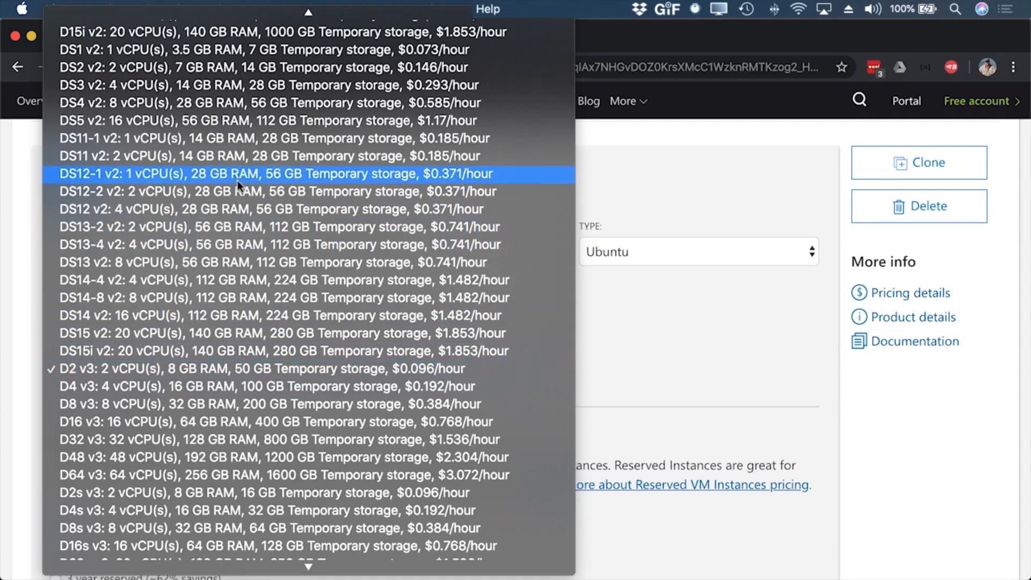
pyautogui.click(314, 175)
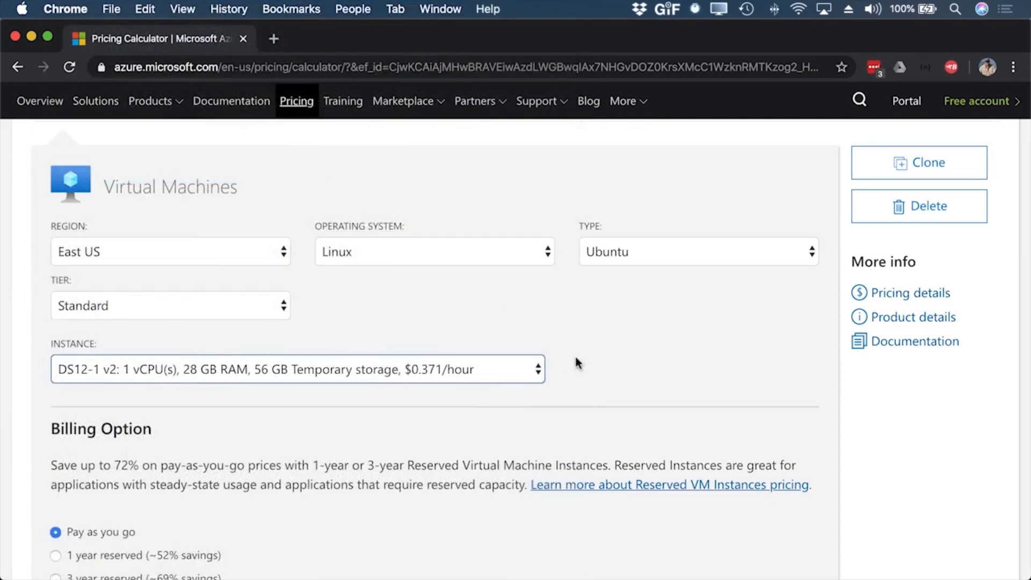
# Step: Review the estimate total, billing options, managed disks, support, licensing program and estimated monthly cost, returning to the product list
pyautogui.scroll(3, 574, 353)
pyautogui.scroll(1, 575, 361)
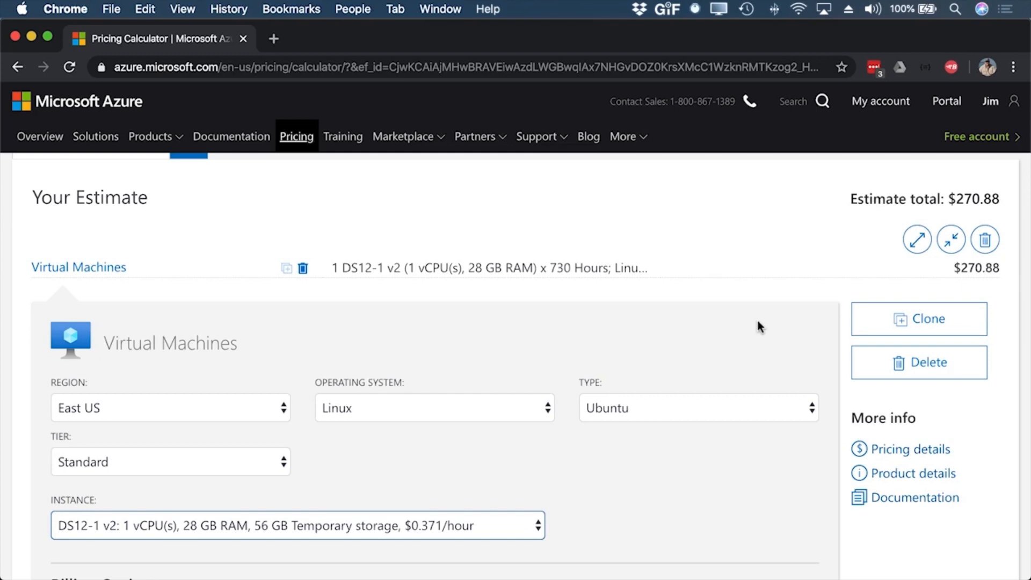
pyautogui.scroll(-5, 759, 326)
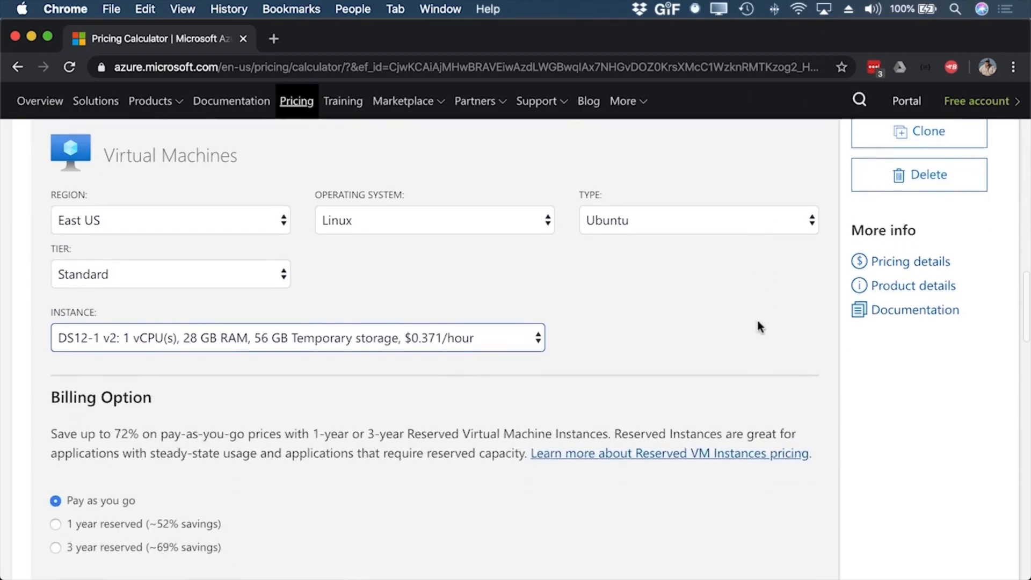
pyautogui.scroll(-5, 759, 327)
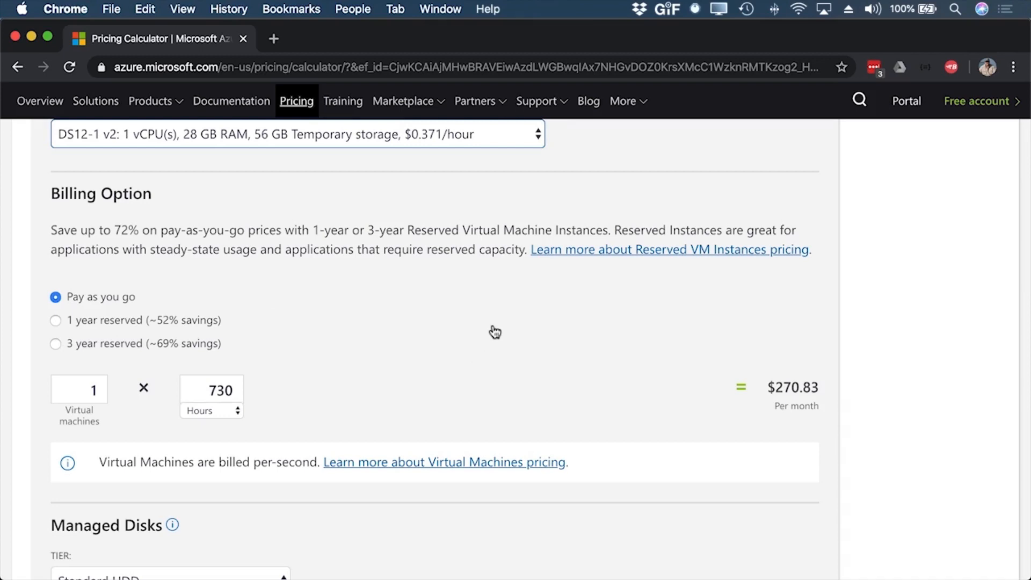
pyautogui.scroll(-7, 495, 331)
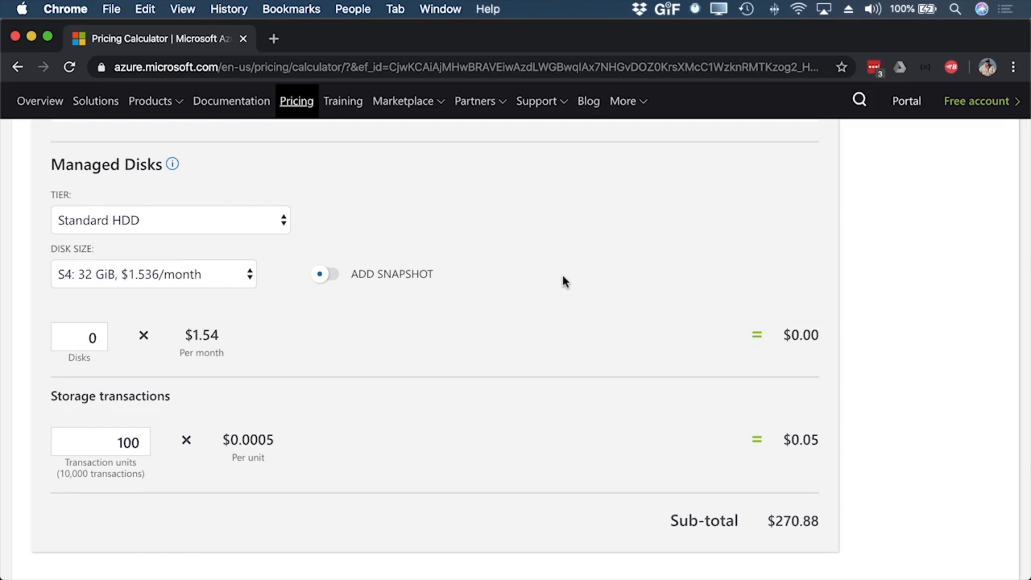
pyautogui.scroll(-5, 562, 277)
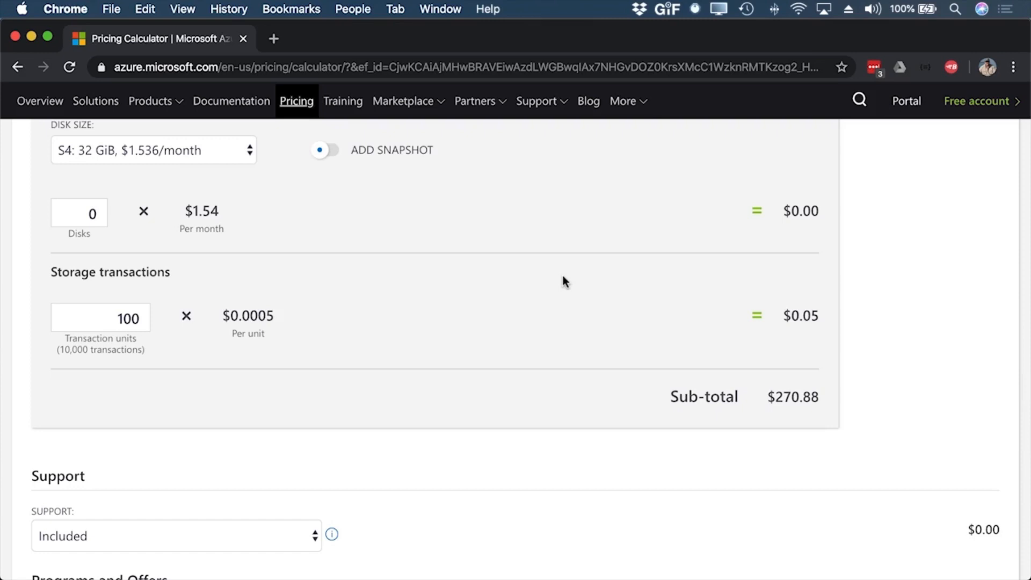
pyautogui.scroll(-10, 563, 277)
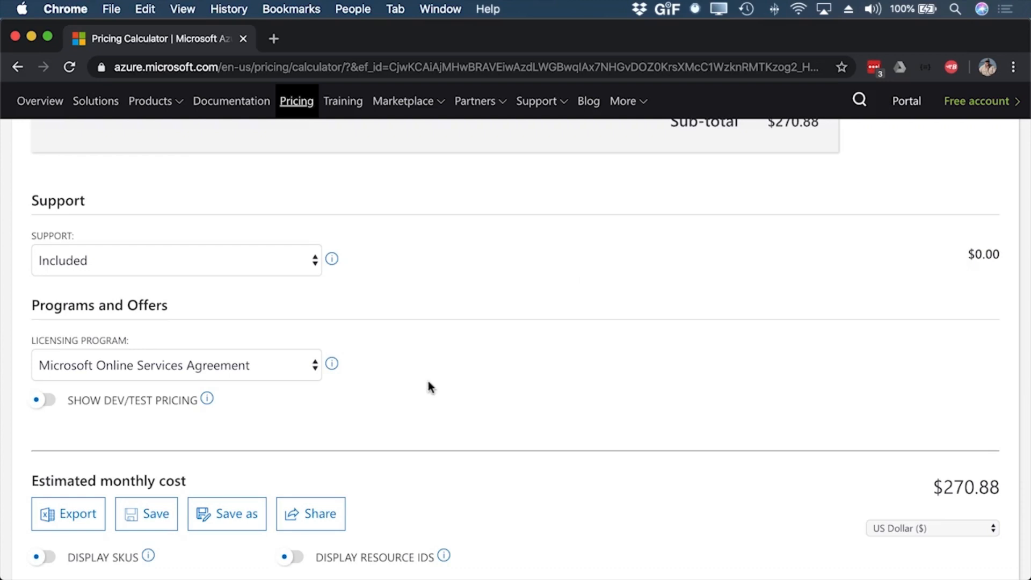
pyautogui.scroll(-5, 428, 382)
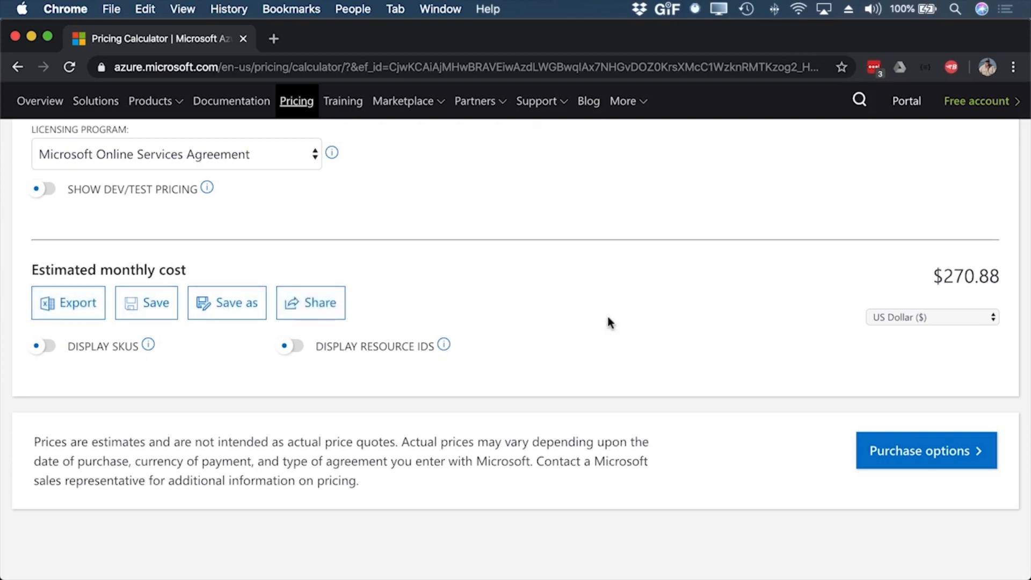
pyautogui.scroll(20, 632, 340)
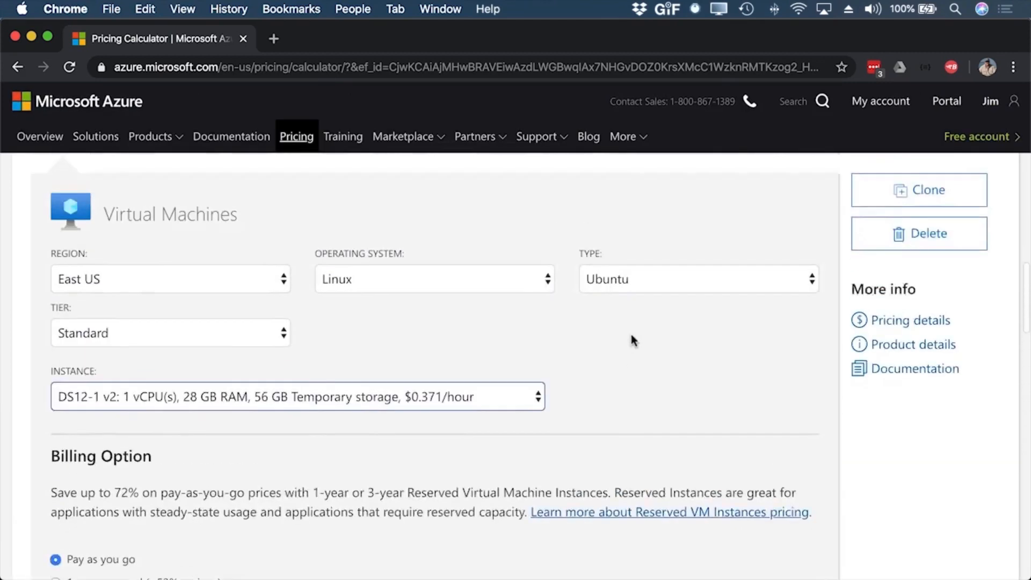
pyautogui.scroll(9, 632, 340)
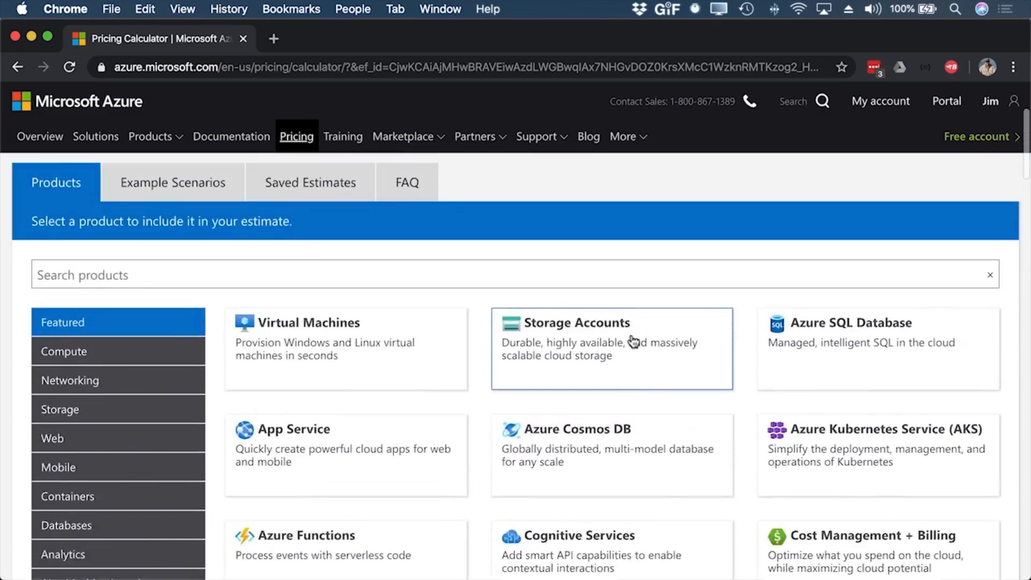
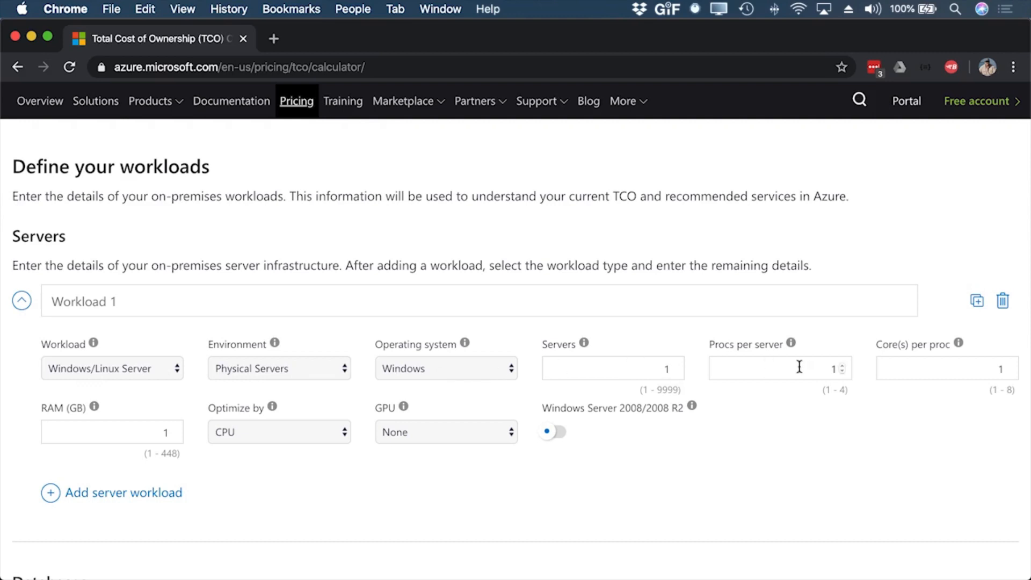
# Step: Set the first server workload to 2 processors per server, 2 cores per processor and 16 GB RAM
pyautogui.click(841, 365)
pyautogui.click(1009, 366)
pyautogui.doubleClick(167, 433)
pyautogui.write('16')
pyautogui.scroll(-4, 637, 430)
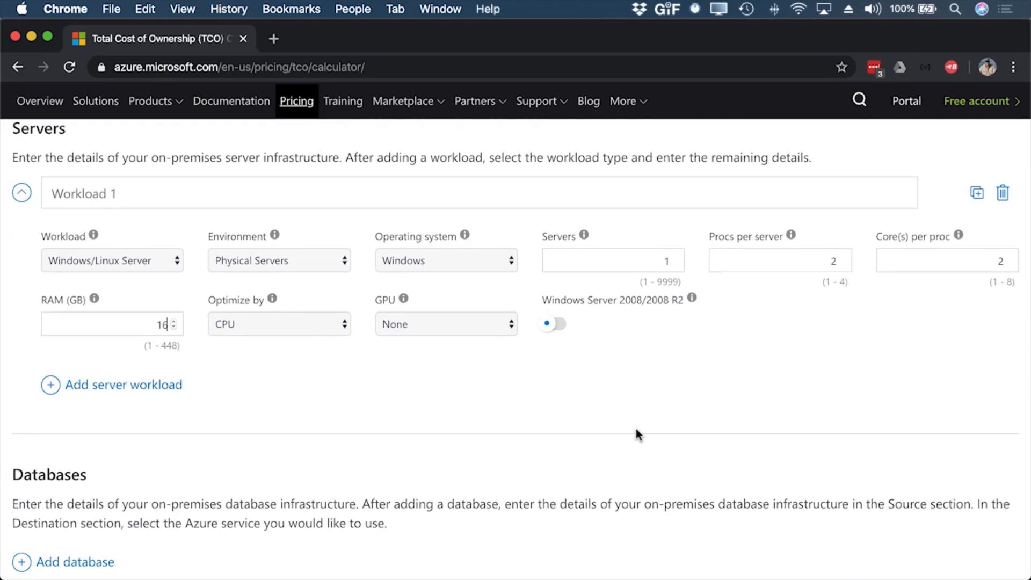
pyautogui.scroll(2, 636, 429)
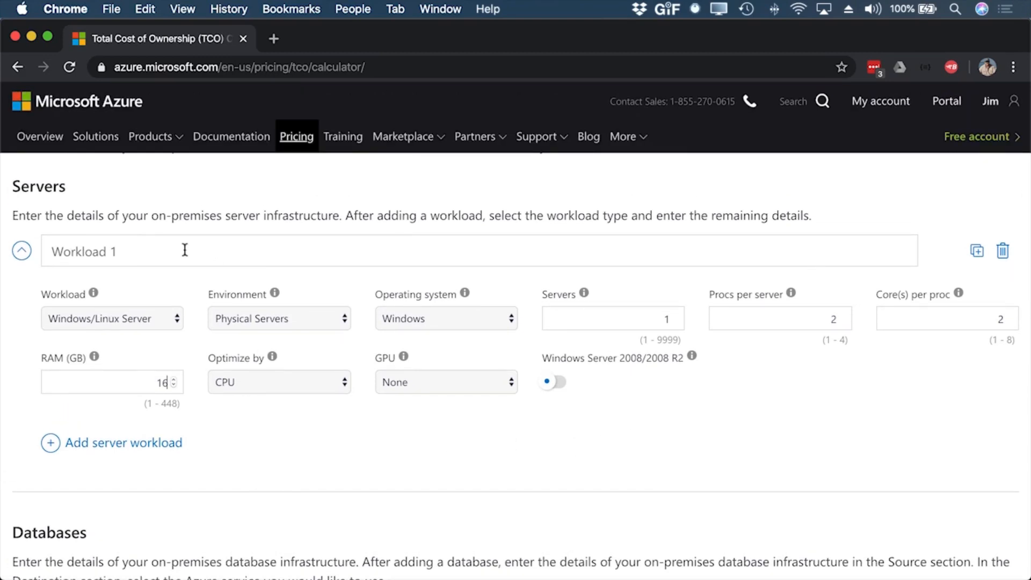
pyautogui.click(133, 250)
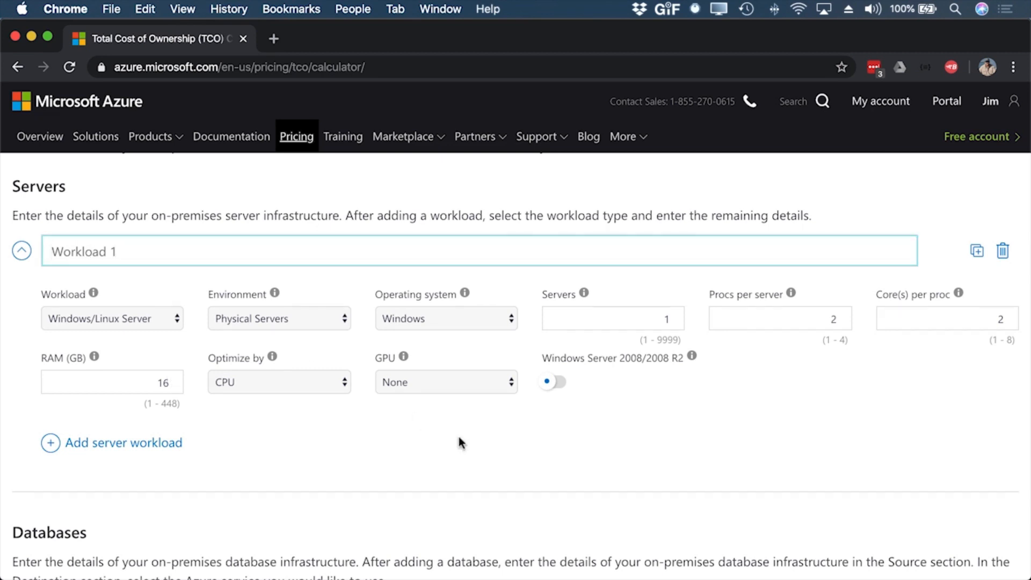
# Step: Add a database entry to the on-premises workloads and look over its settings plus the storage and networking sections
pyautogui.scroll(-5, 458, 433)
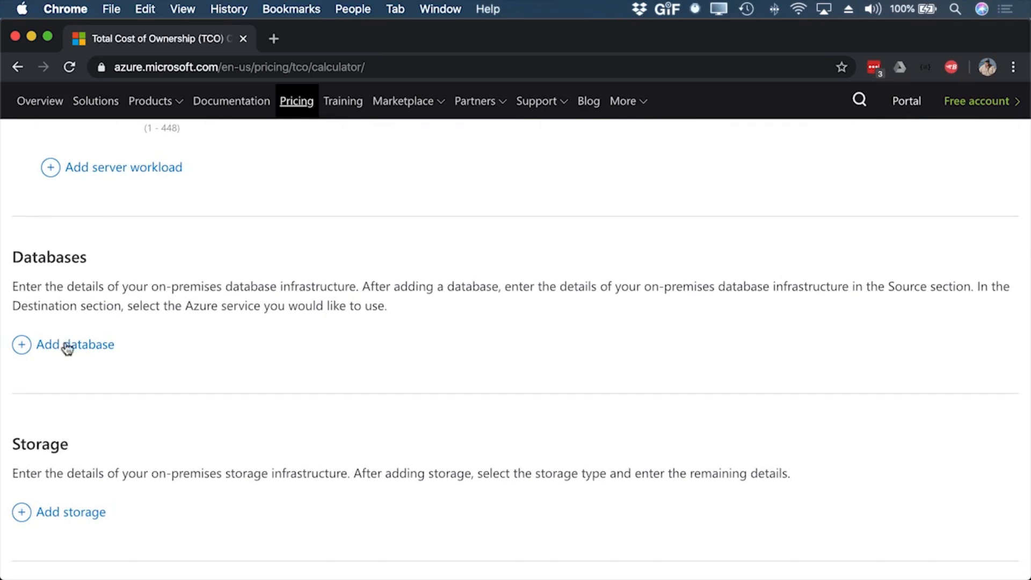
pyautogui.click(67, 344)
pyautogui.scroll(-3, 367, 325)
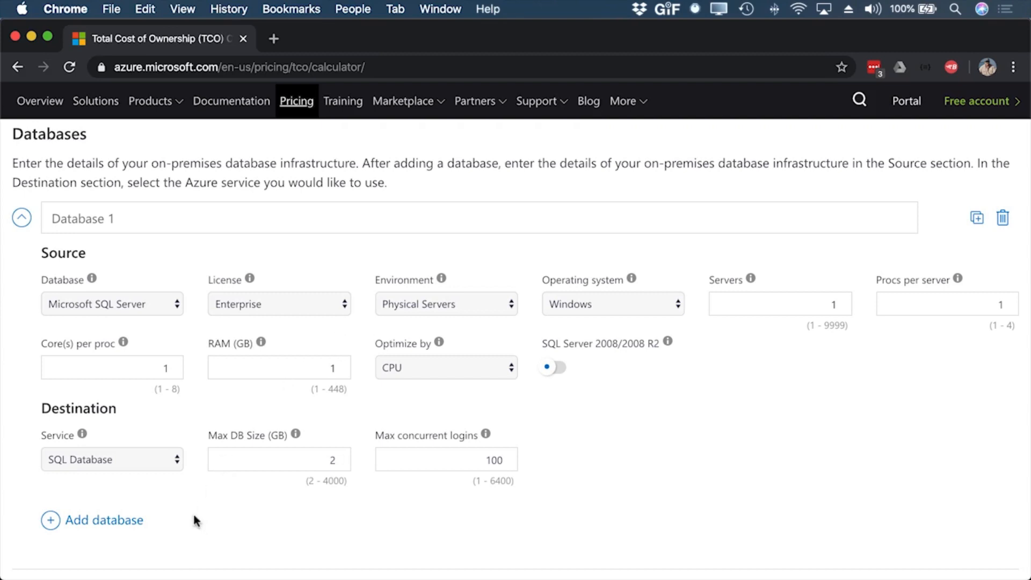
pyautogui.scroll(-5, 322, 525)
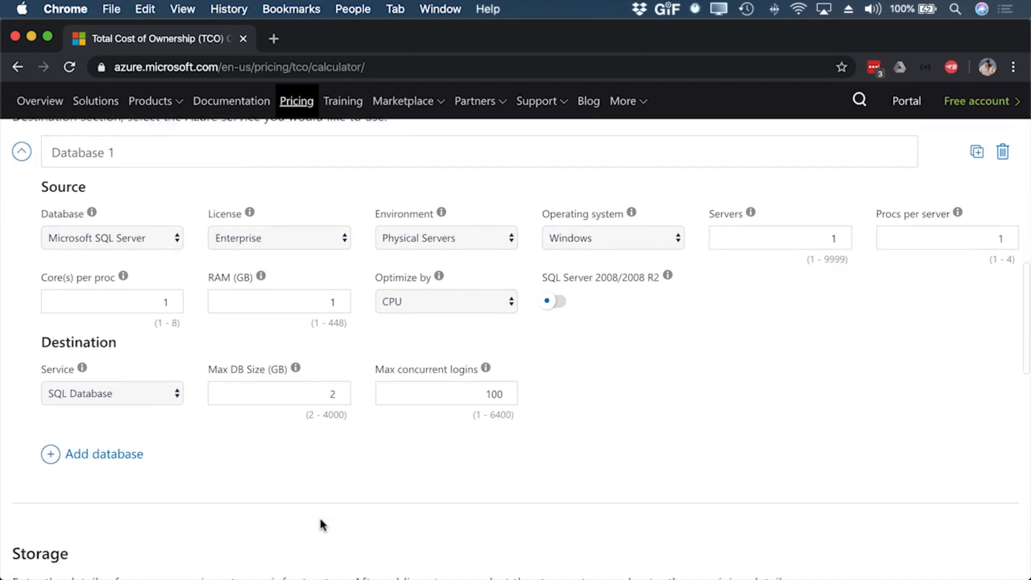
pyautogui.scroll(-2, 321, 525)
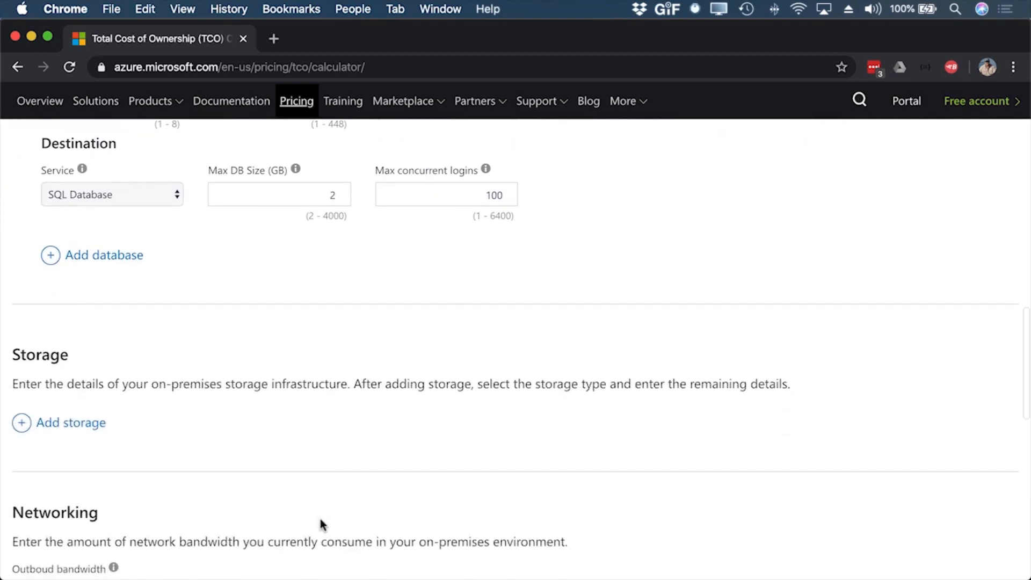
pyautogui.scroll(-4, 321, 525)
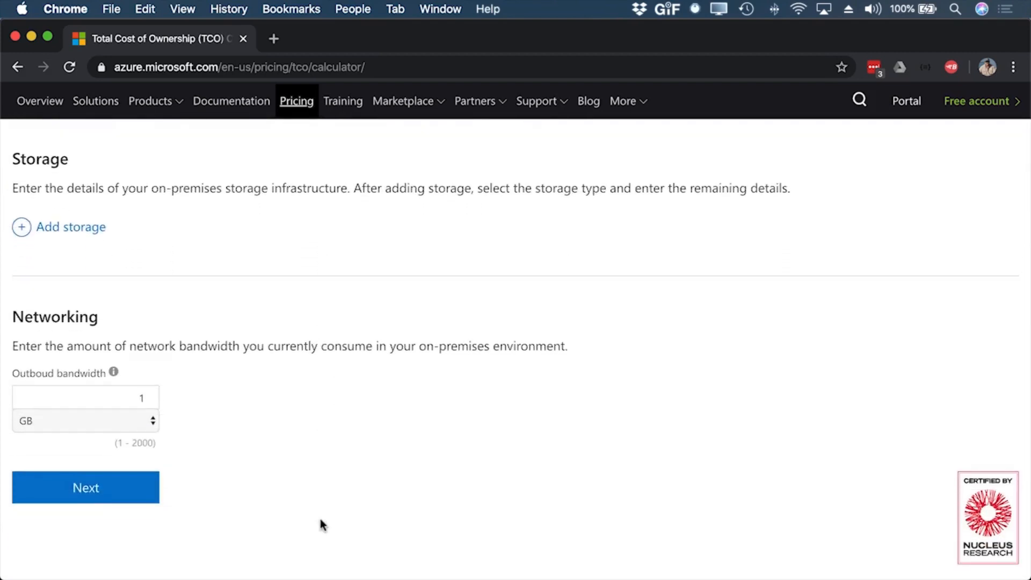
# Step: Name the server workload "Application Server"
pyautogui.scroll(15, 321, 524)
pyautogui.scroll(6, 321, 525)
pyautogui.scroll(-4, 321, 524)
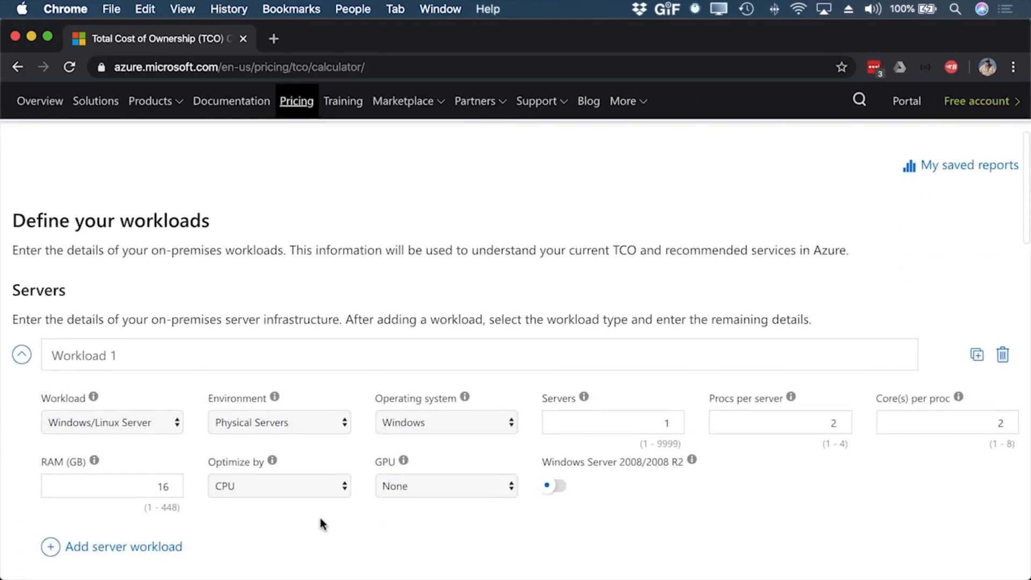
pyautogui.scroll(-2, 321, 524)
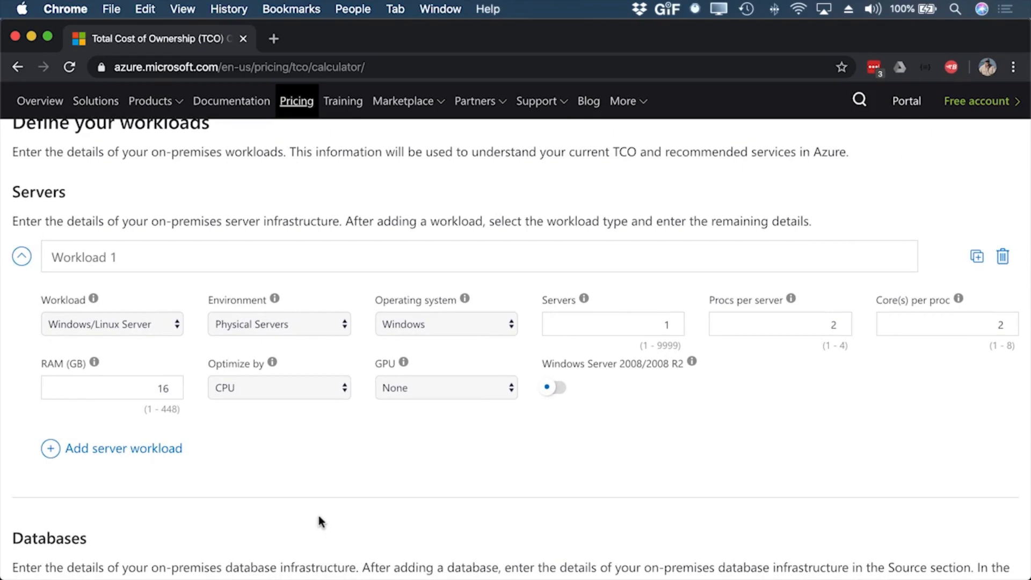
pyautogui.click(125, 258)
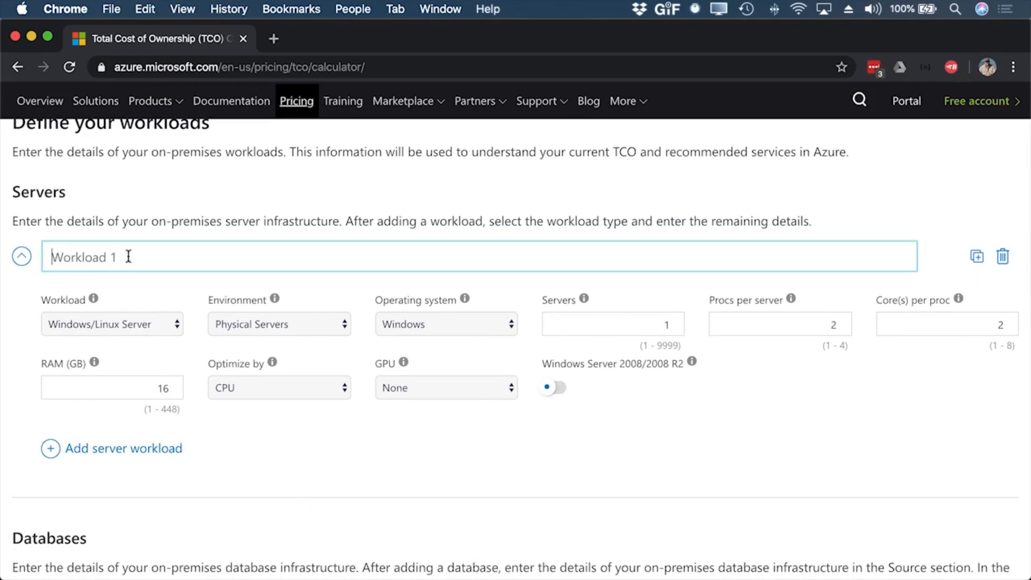
pyautogui.press('super+a')
pyautogui.write('Application Server')
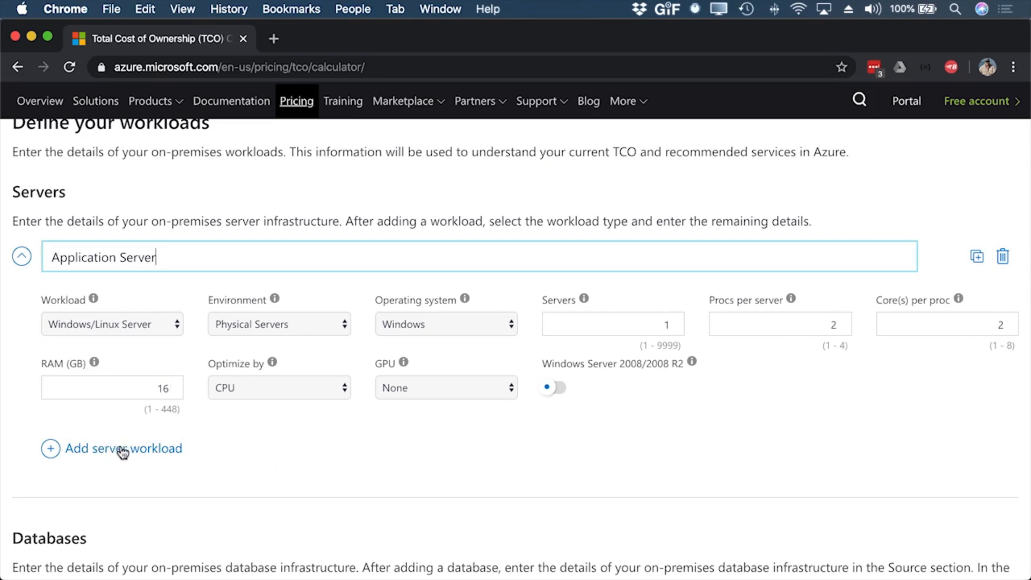
# Step: Name the database entry "Application Database"
pyautogui.scroll(-6, 289, 457)
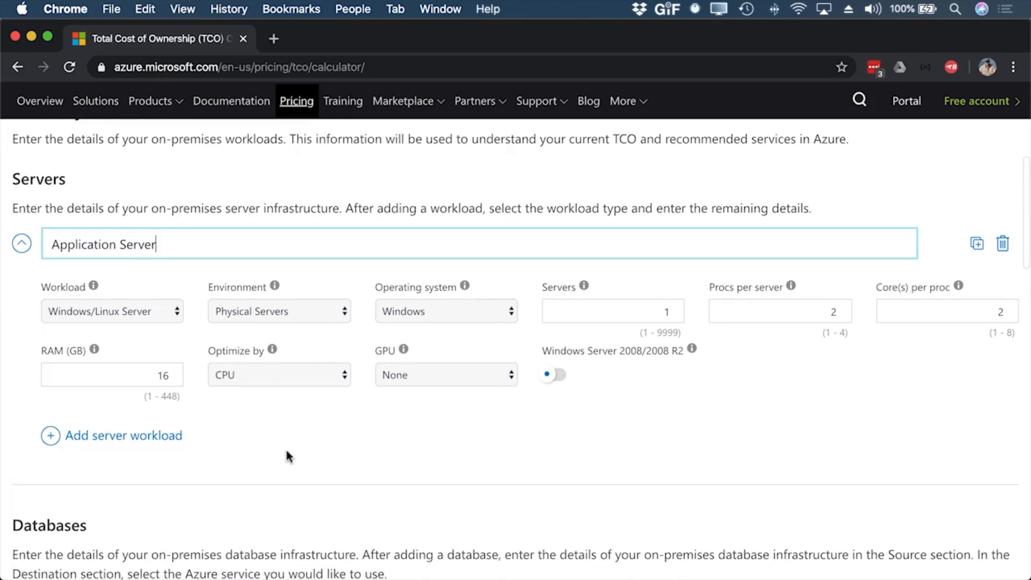
pyautogui.click(108, 293)
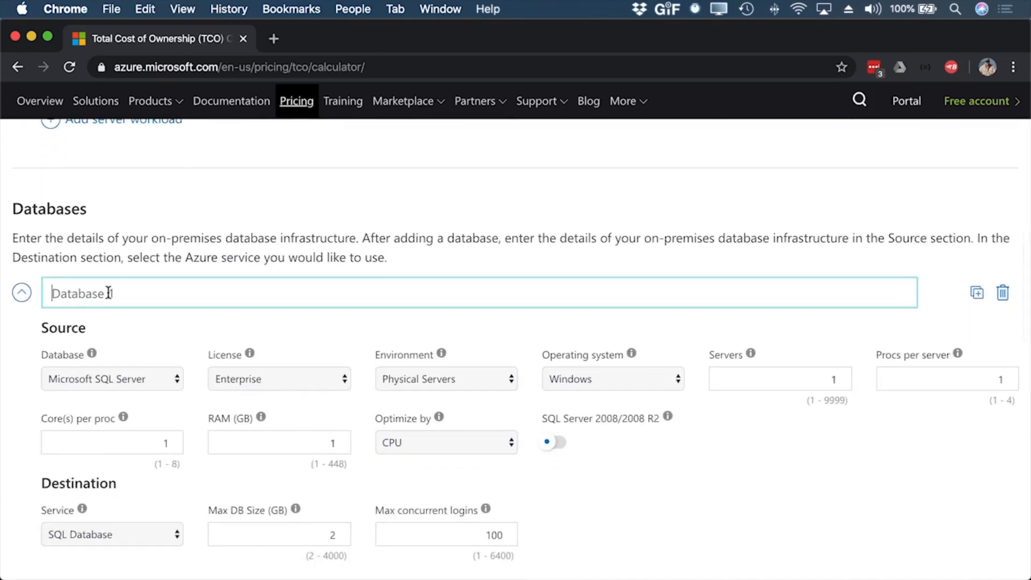
pyautogui.write('Application Database')
# Step: Add a storage entry named "Hard Disk Storage" and continue to the cost assumptions
pyautogui.scroll(-7, 675, 363)
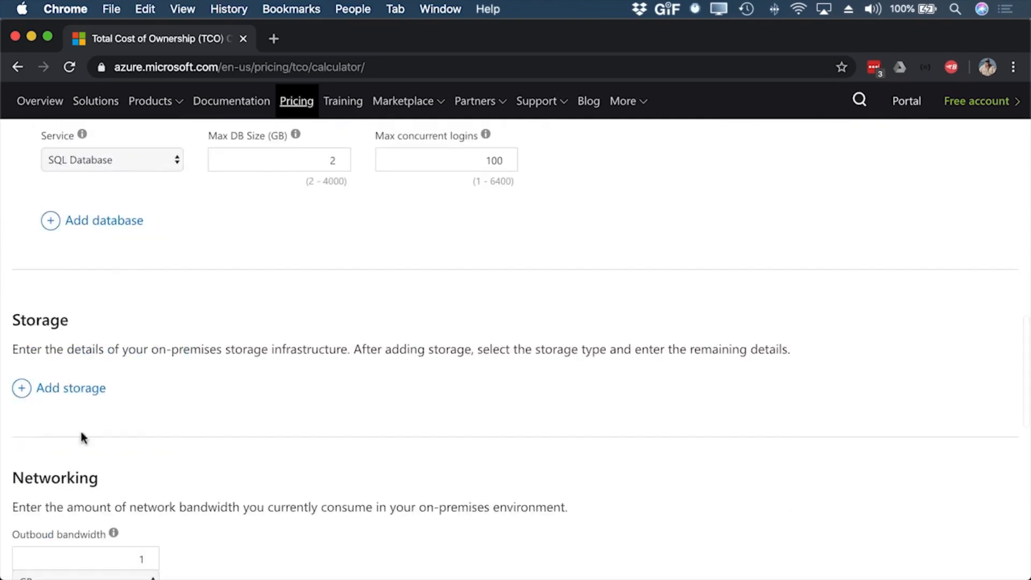
pyautogui.click(78, 390)
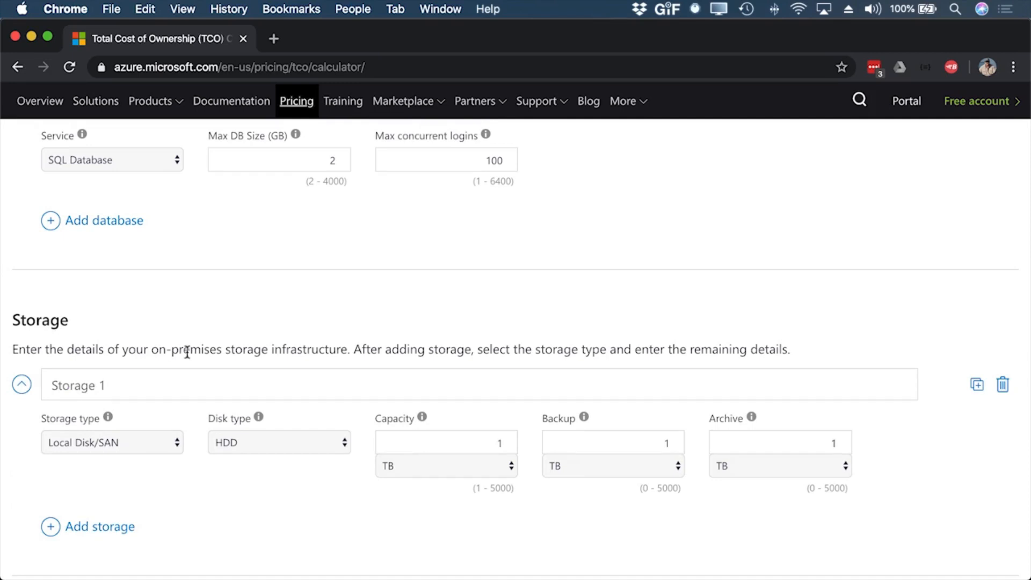
pyautogui.scroll(-2, 187, 353)
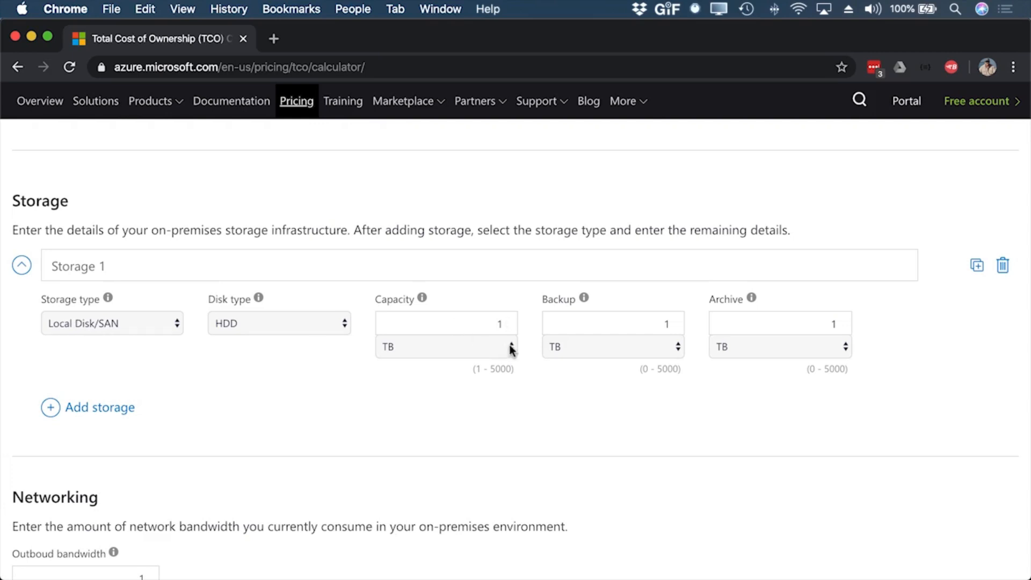
pyautogui.click(116, 260)
pyautogui.write('Hard Disk Storage')
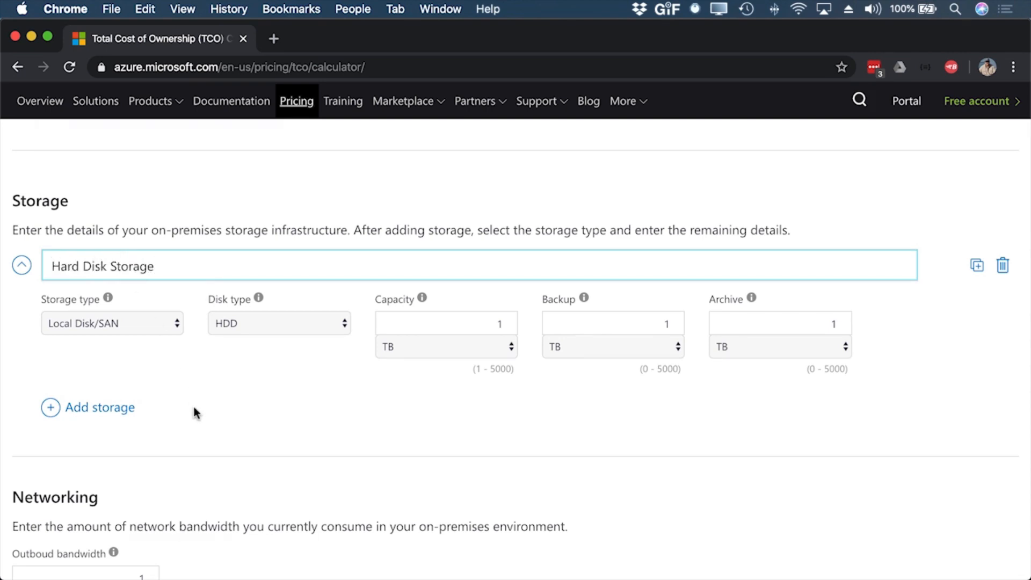
pyautogui.scroll(-5, 194, 411)
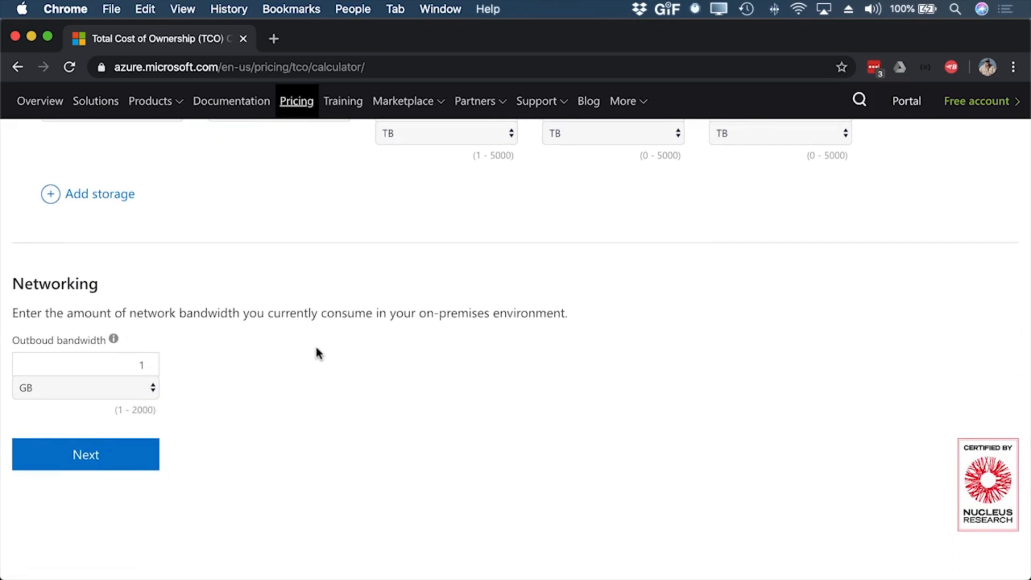
pyautogui.click(81, 456)
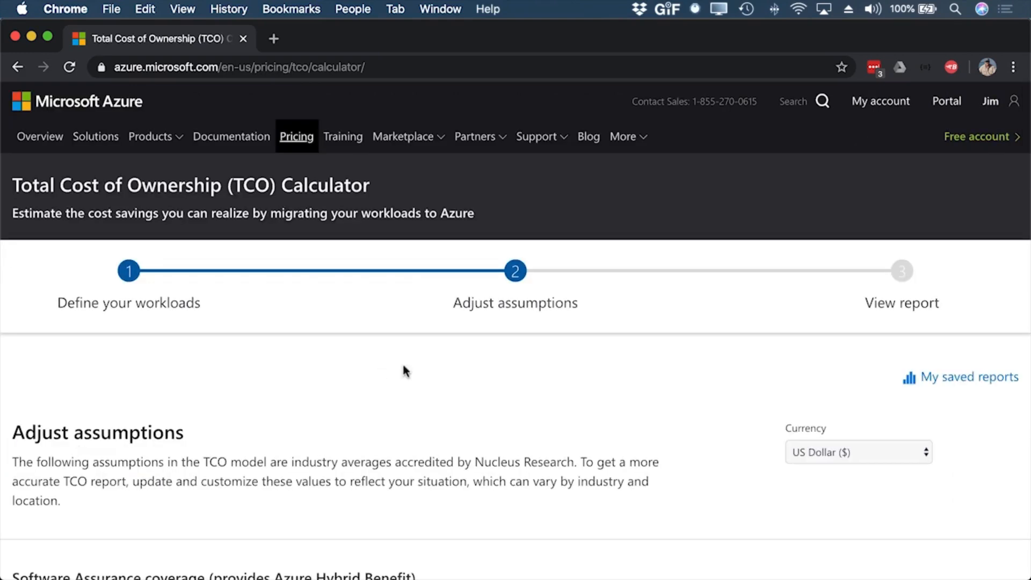
# Step: Review the TCO assumptions, covering Software Assurance, geo-redundant storage, electricity, storage and IT labor costs, and the other cost categories
pyautogui.scroll(-1, 467, 375)
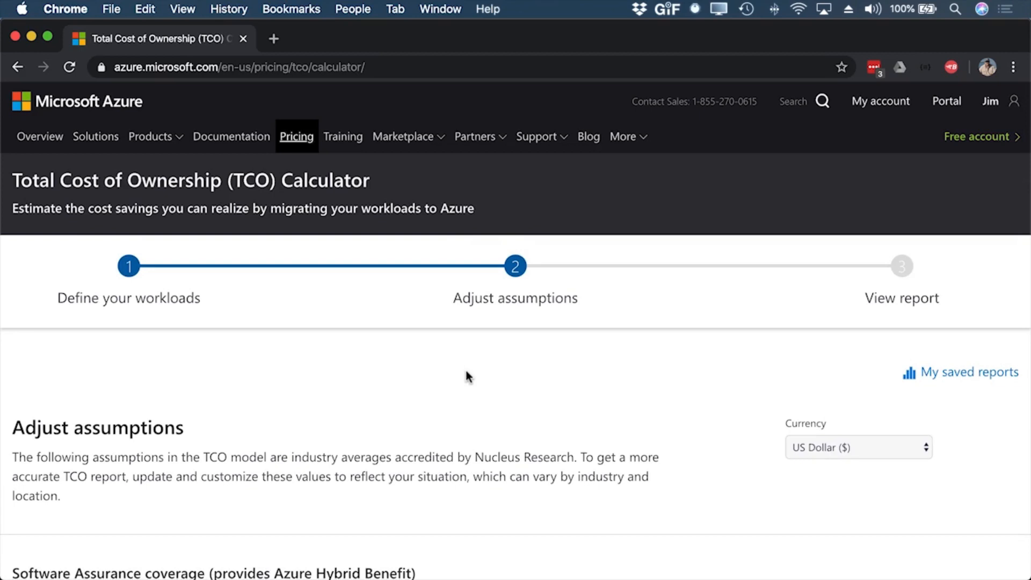
pyautogui.scroll(-5, 468, 376)
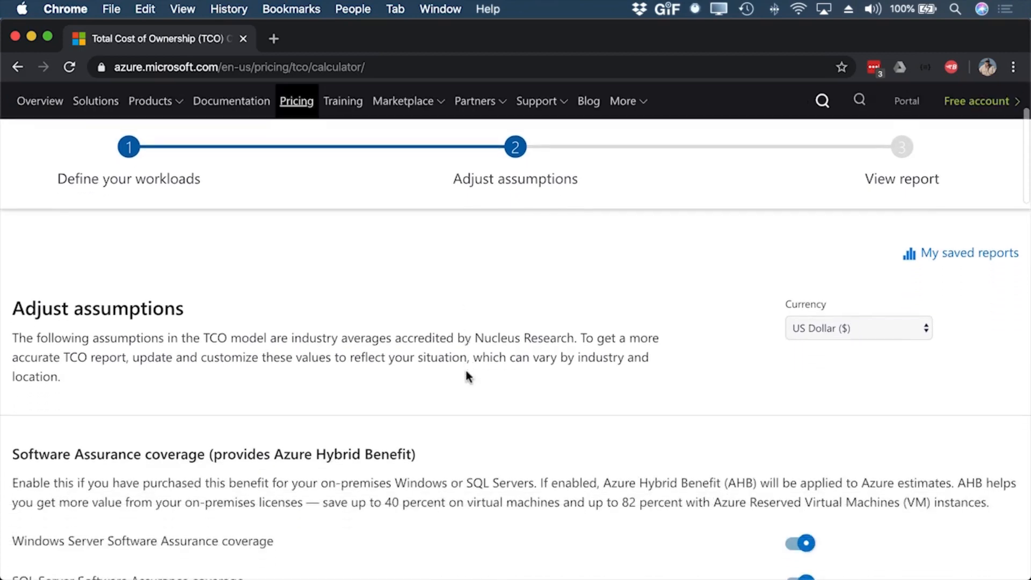
pyautogui.scroll(-2, 467, 371)
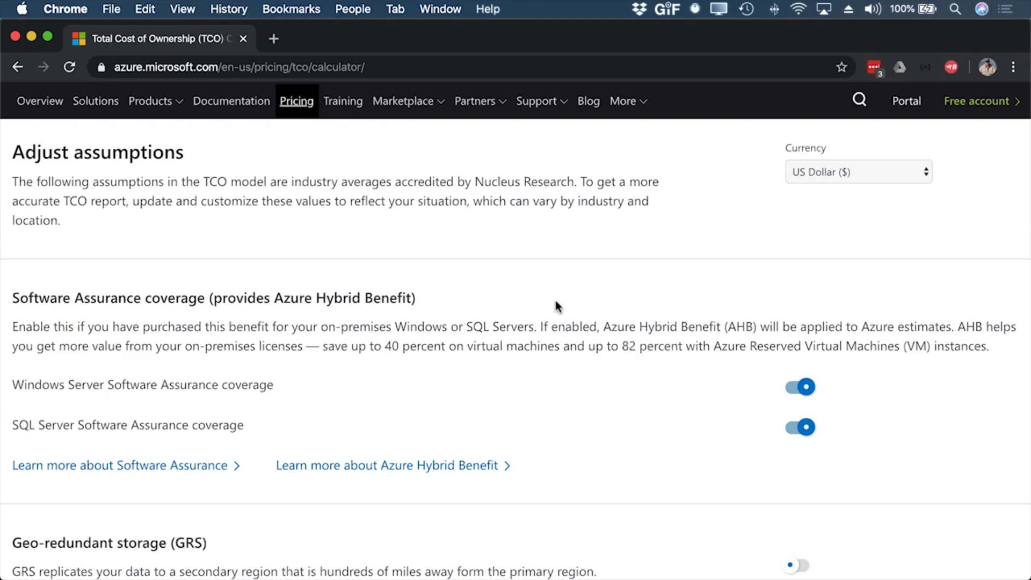
pyautogui.scroll(-5, 555, 301)
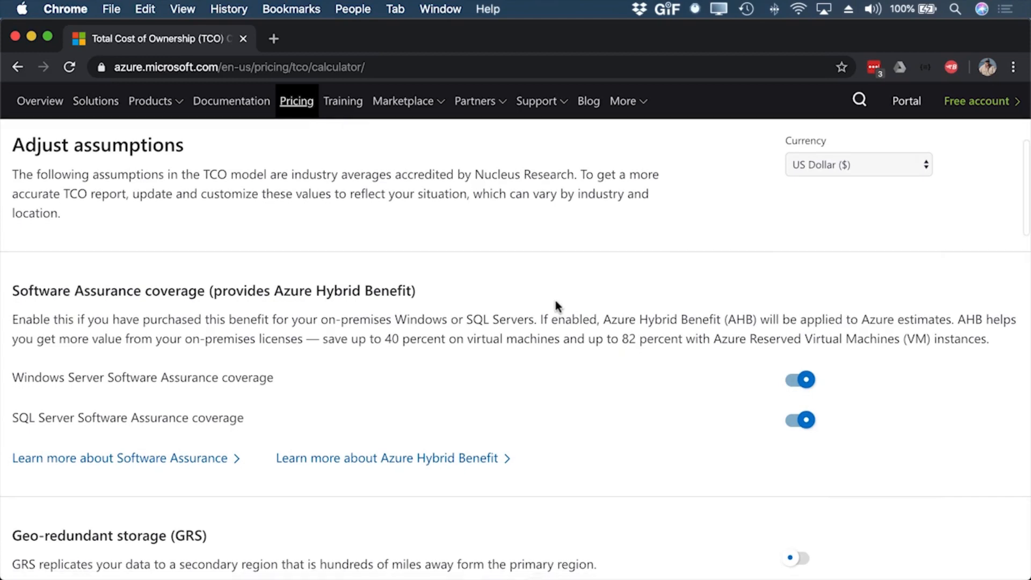
pyautogui.scroll(-8, 555, 301)
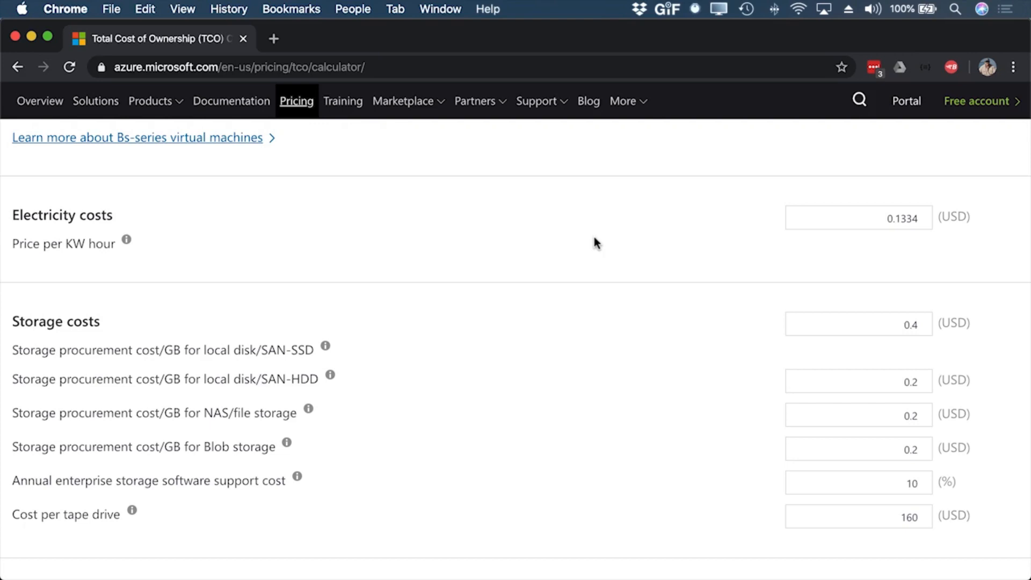
pyautogui.scroll(-7, 594, 237)
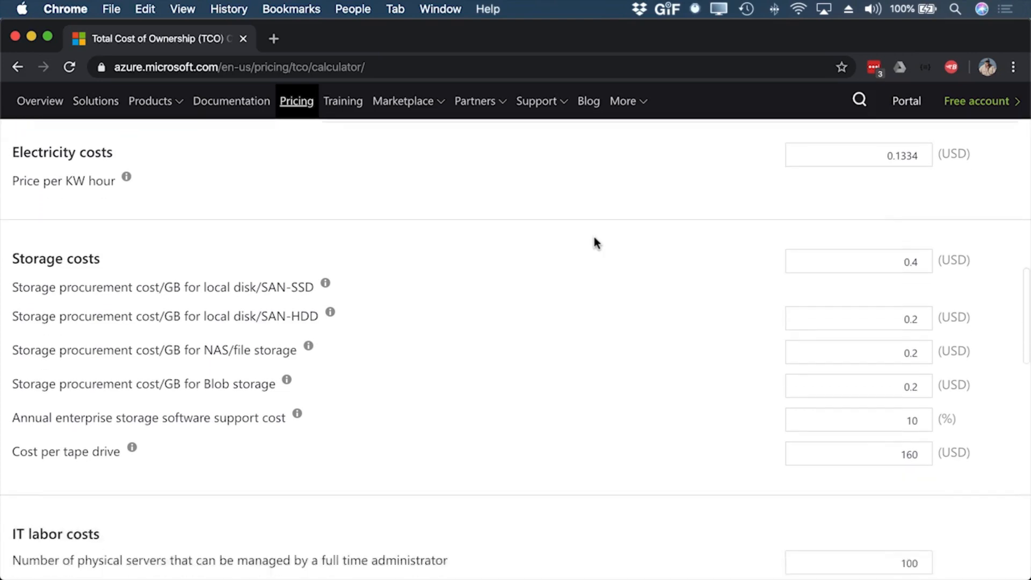
pyautogui.scroll(-2, 594, 242)
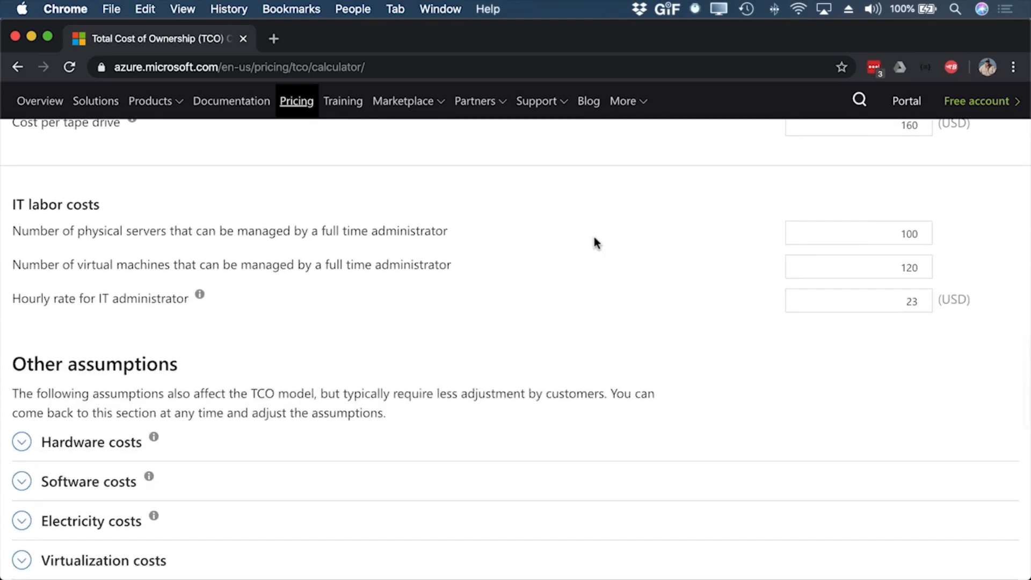
pyautogui.scroll(-1, 594, 243)
pyautogui.scroll(-7, 593, 237)
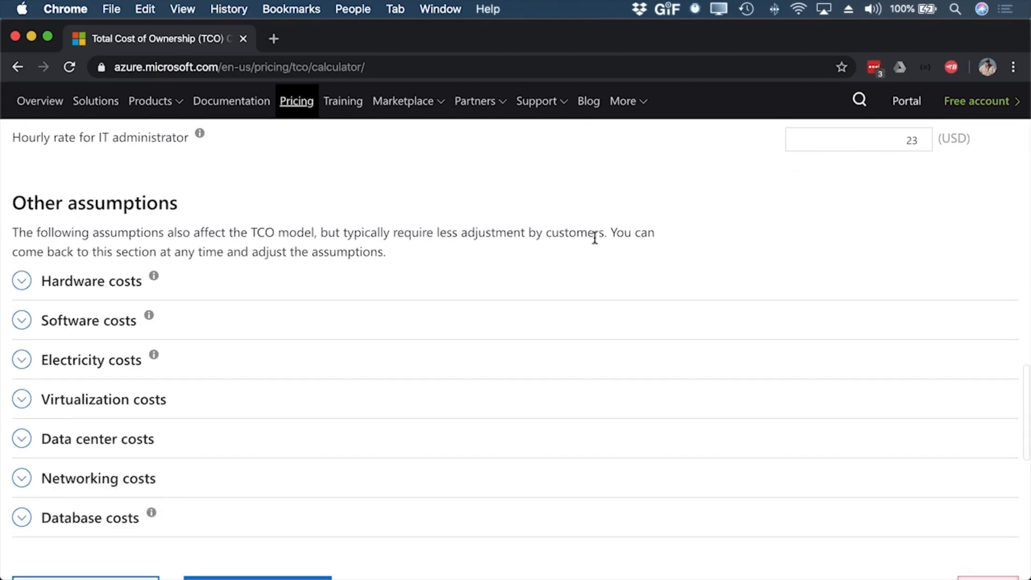
pyautogui.scroll(9, 594, 238)
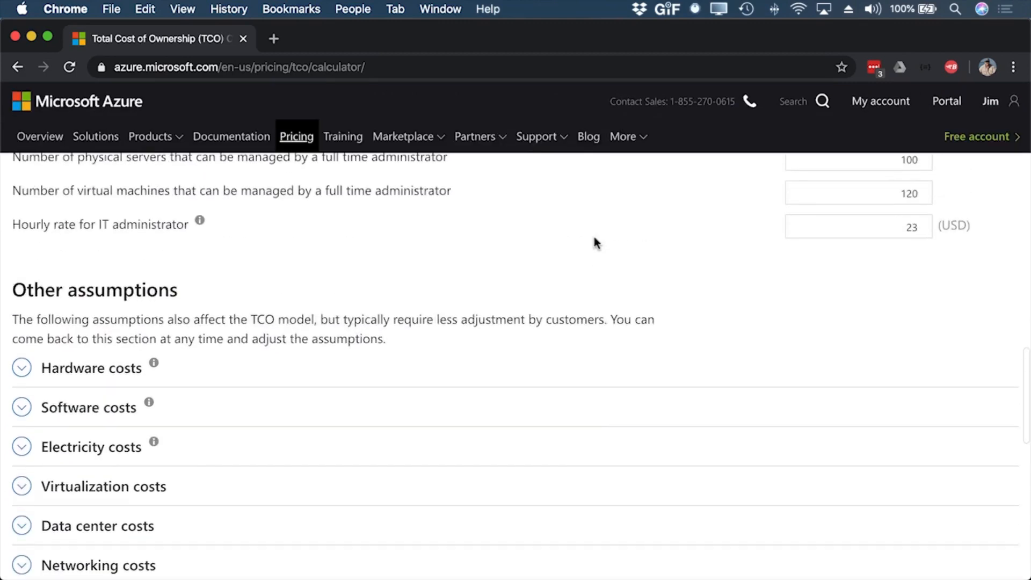
pyautogui.scroll(-7, 594, 239)
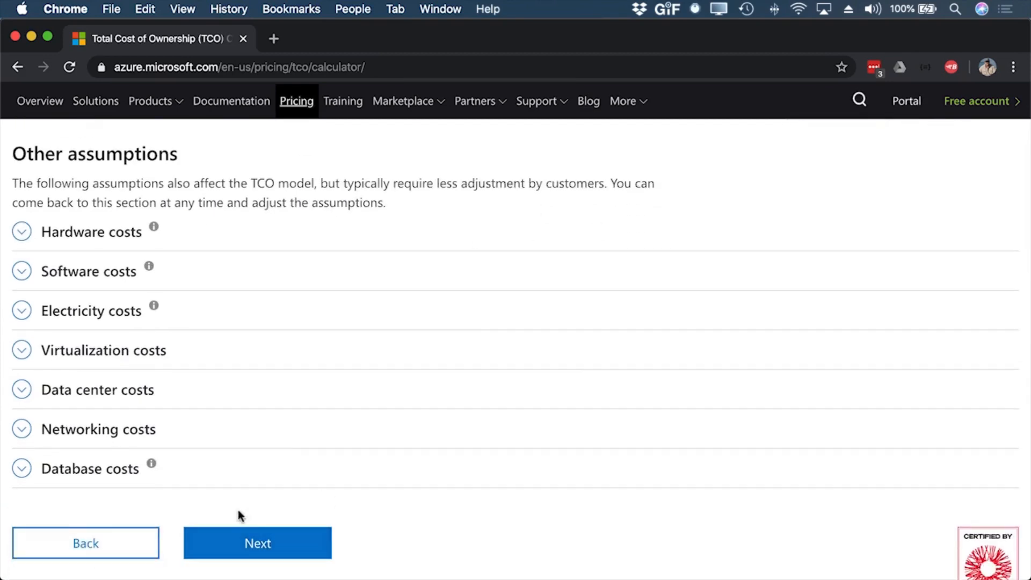
# Step: Generate the TCO report and examine the estimated savings and the chart of on-premises versus Azure cost over time
pyautogui.click(263, 546)
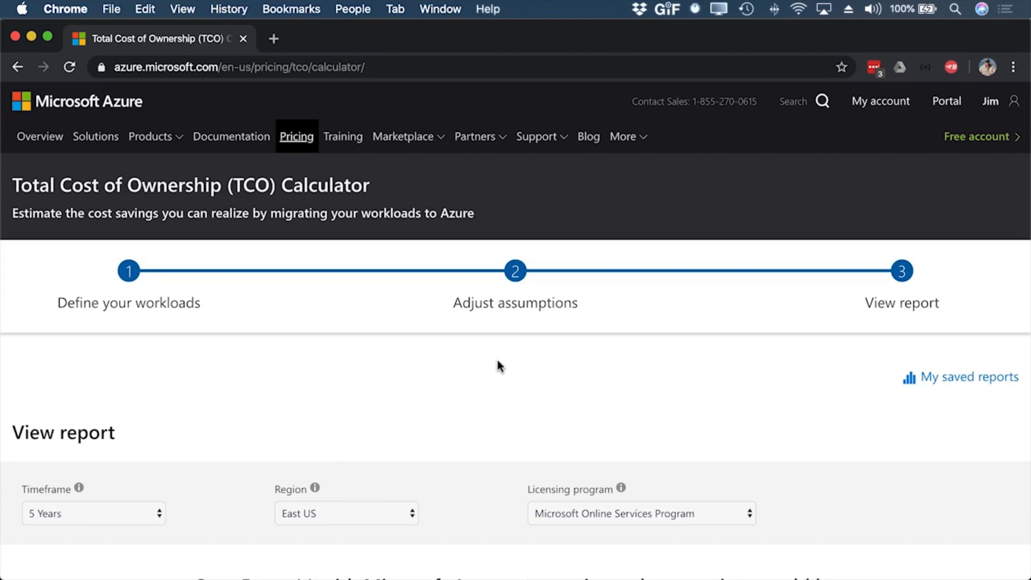
pyautogui.scroll(-5, 612, 349)
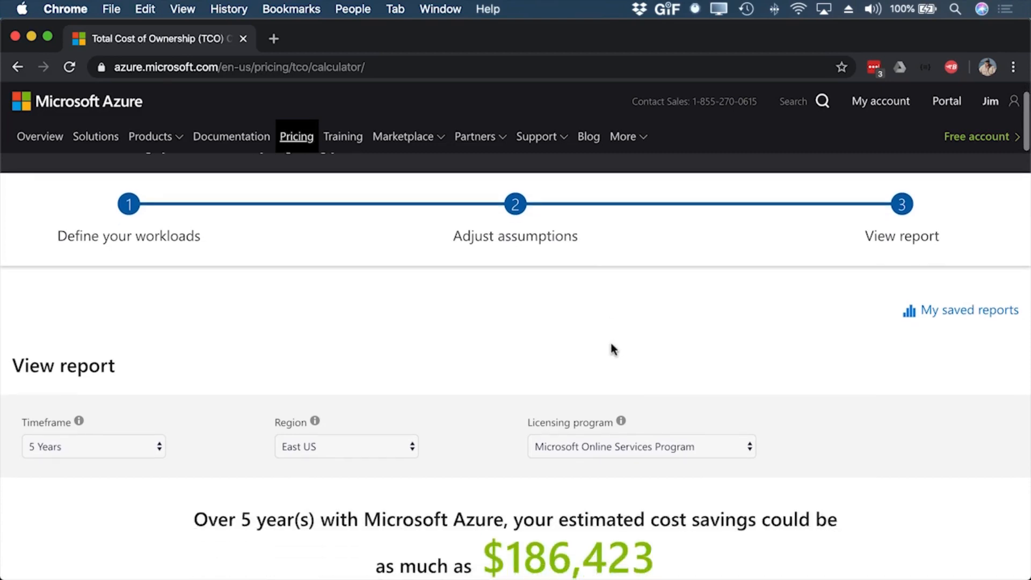
pyautogui.scroll(-3, 611, 343)
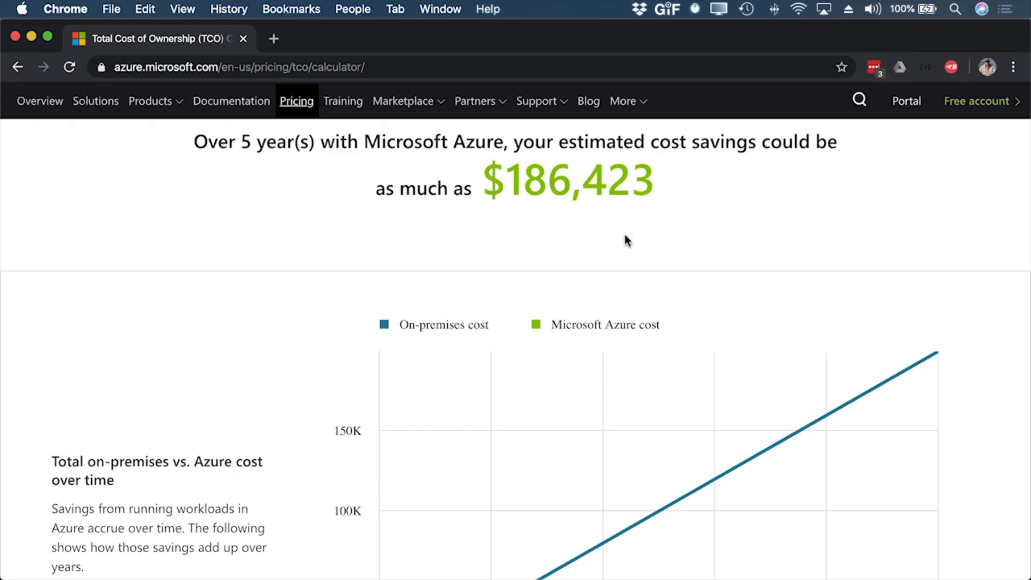
pyautogui.scroll(-5, 675, 238)
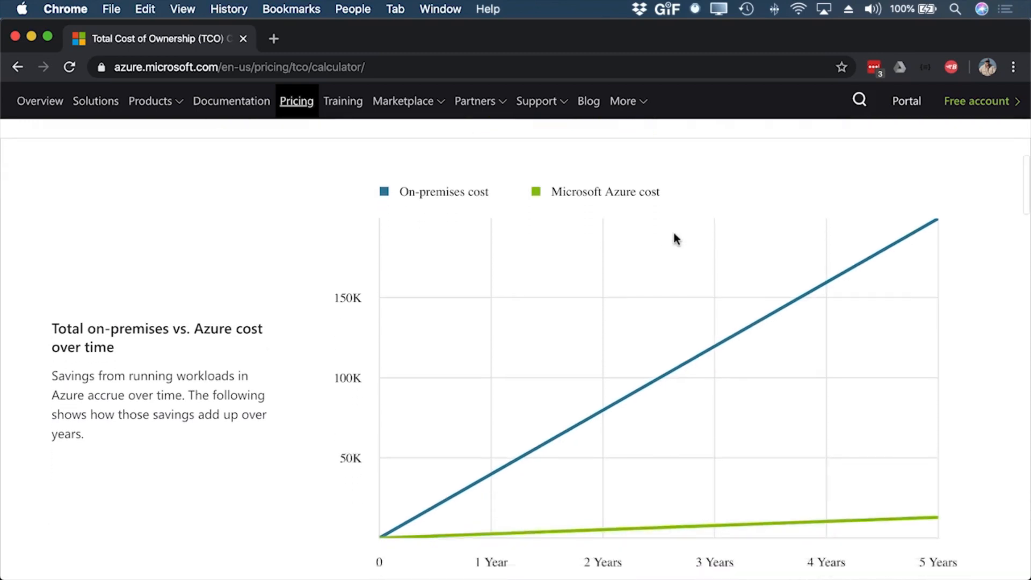
pyautogui.scroll(2, 675, 238)
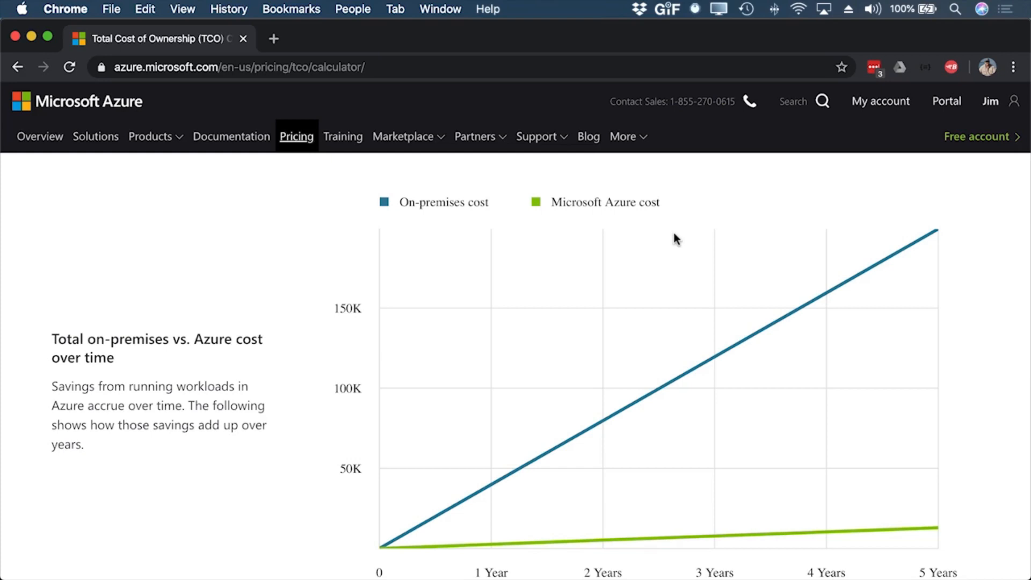
# Step: Compare the five-year on-premises and Azure costs in the report's total cost pie charts and category breakdown bar charts
pyautogui.scroll(-1, 675, 236)
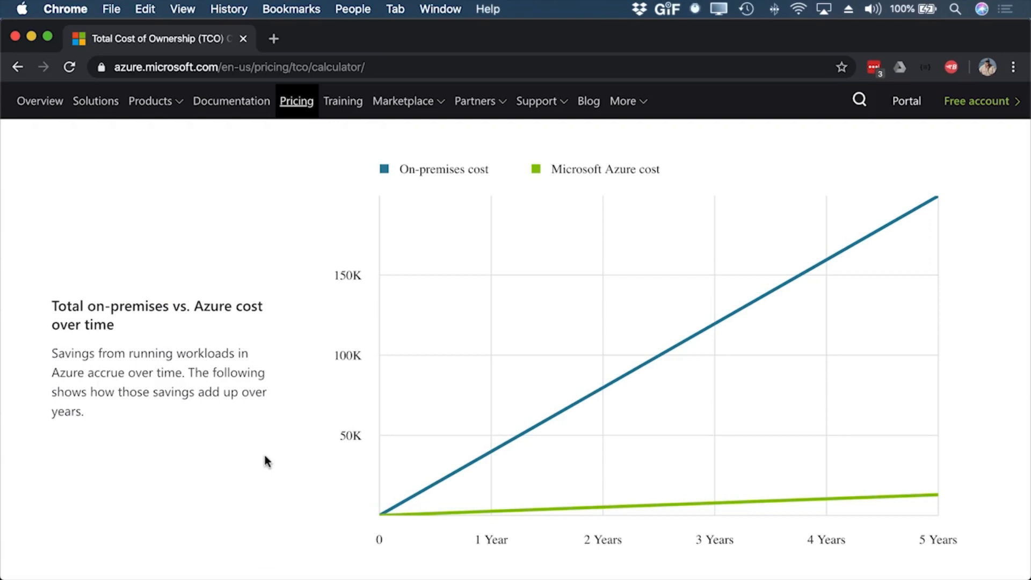
pyautogui.scroll(-5, 265, 457)
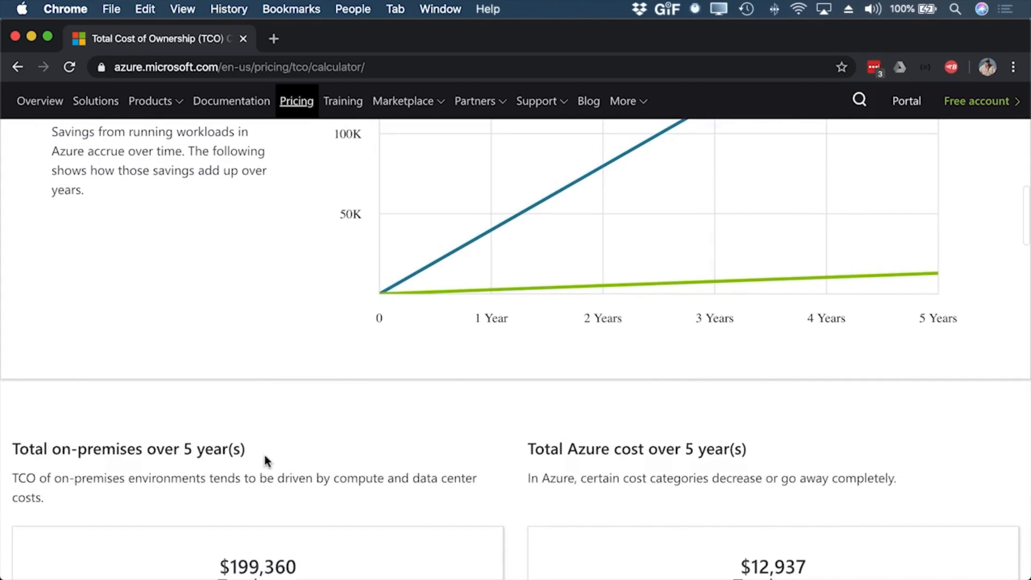
pyautogui.scroll(-5, 265, 460)
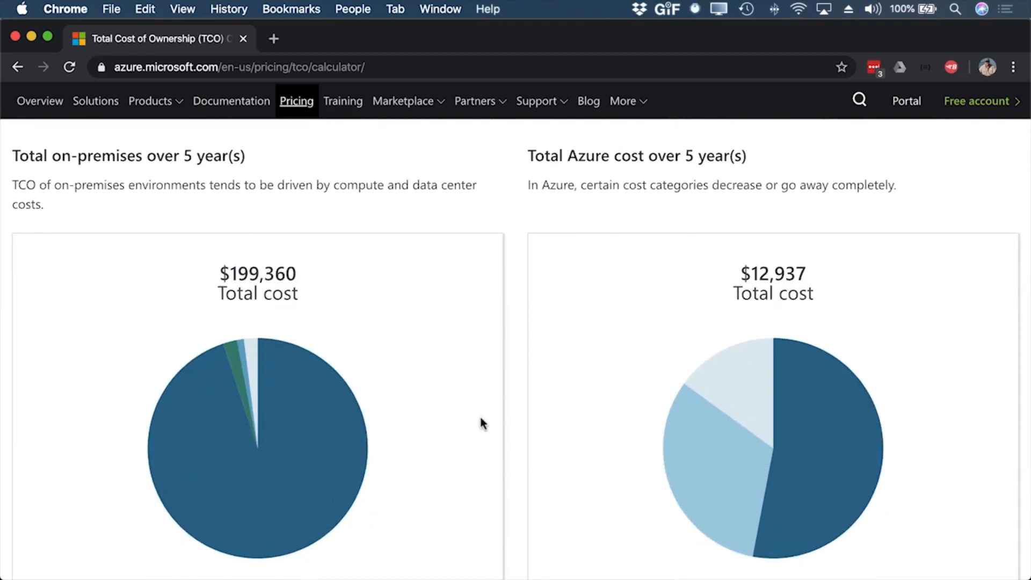
pyautogui.scroll(-1, 481, 417)
pyautogui.scroll(-3, 481, 422)
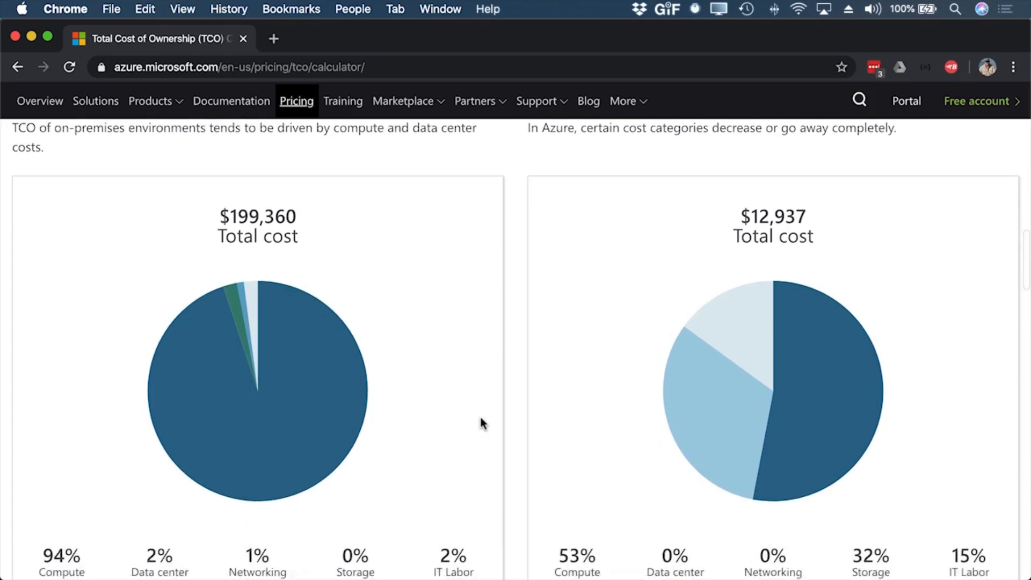
pyautogui.scroll(-1, 480, 417)
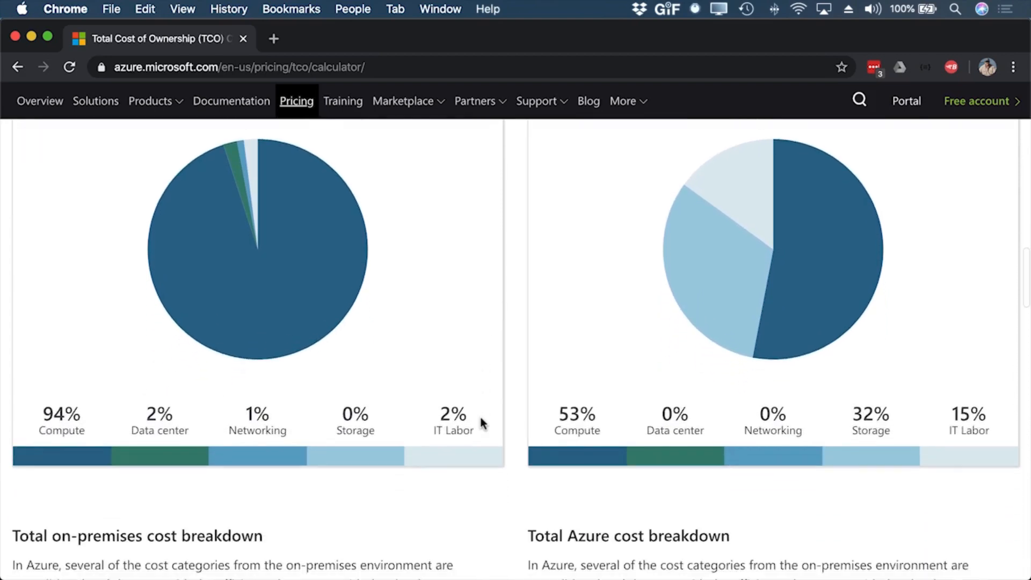
pyautogui.scroll(-5, 472, 483)
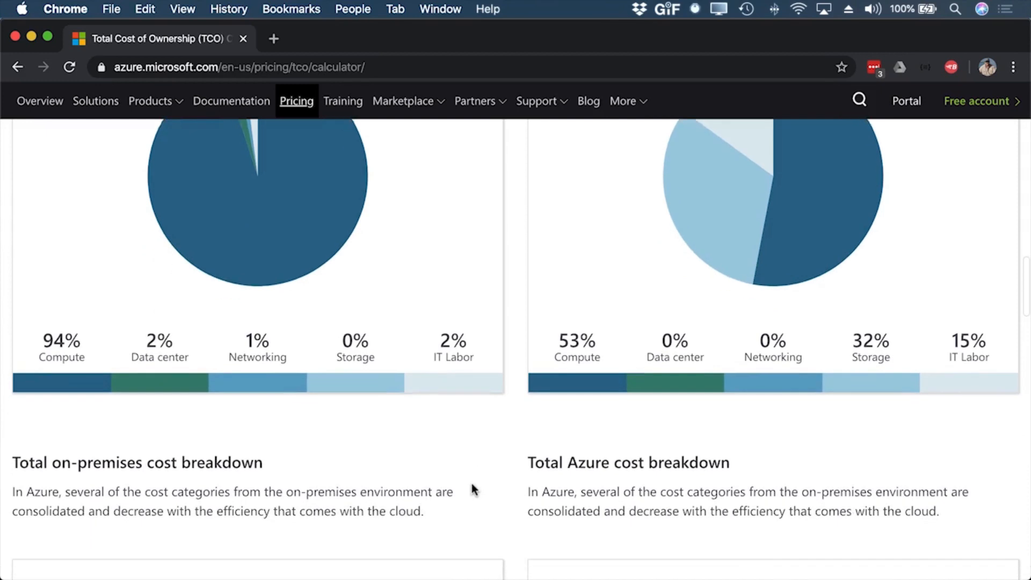
pyautogui.scroll(-3, 471, 483)
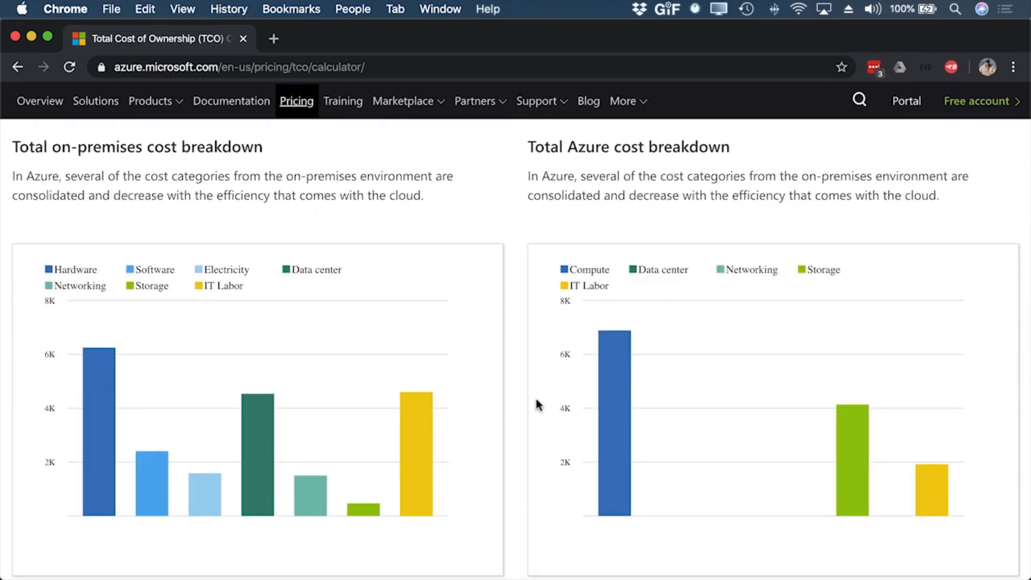
# Step: Examine the on-premises and Azure cost breakdown summaries, the estimated cost categories and the total savings at the end of the report
pyautogui.scroll(-6, 539, 404)
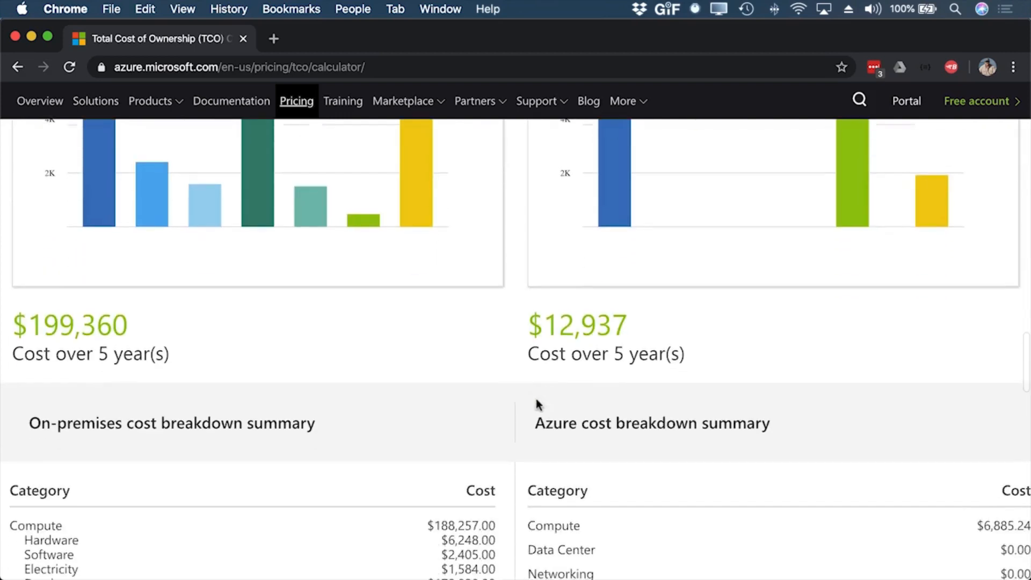
pyautogui.scroll(-6, 538, 404)
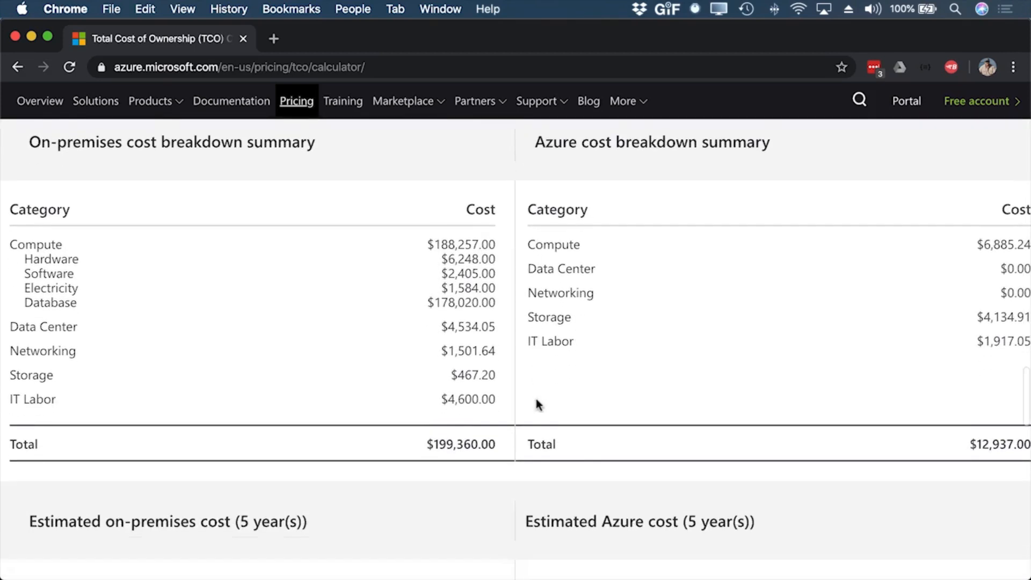
pyautogui.scroll(-3, 536, 399)
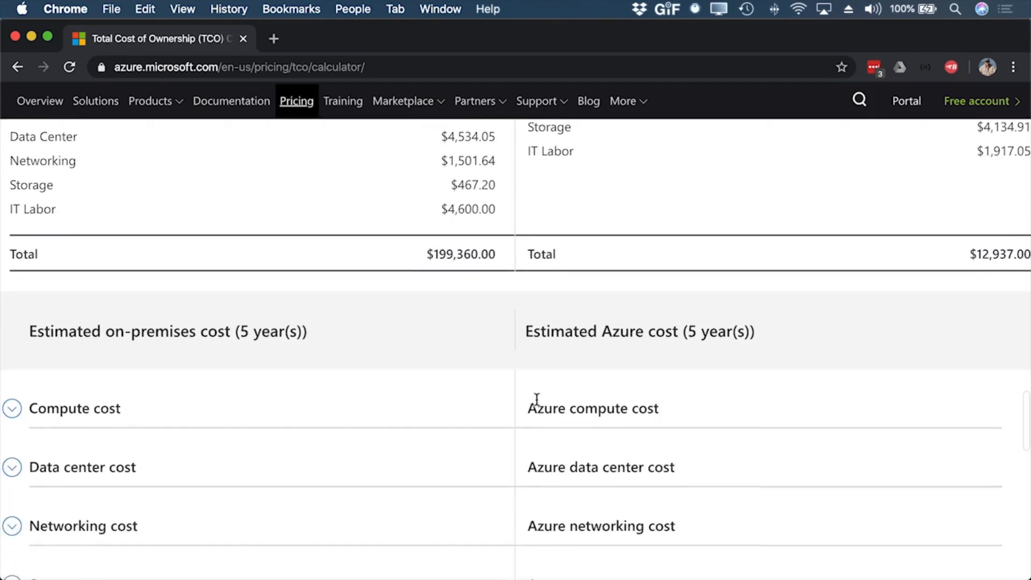
pyautogui.scroll(-2, 536, 404)
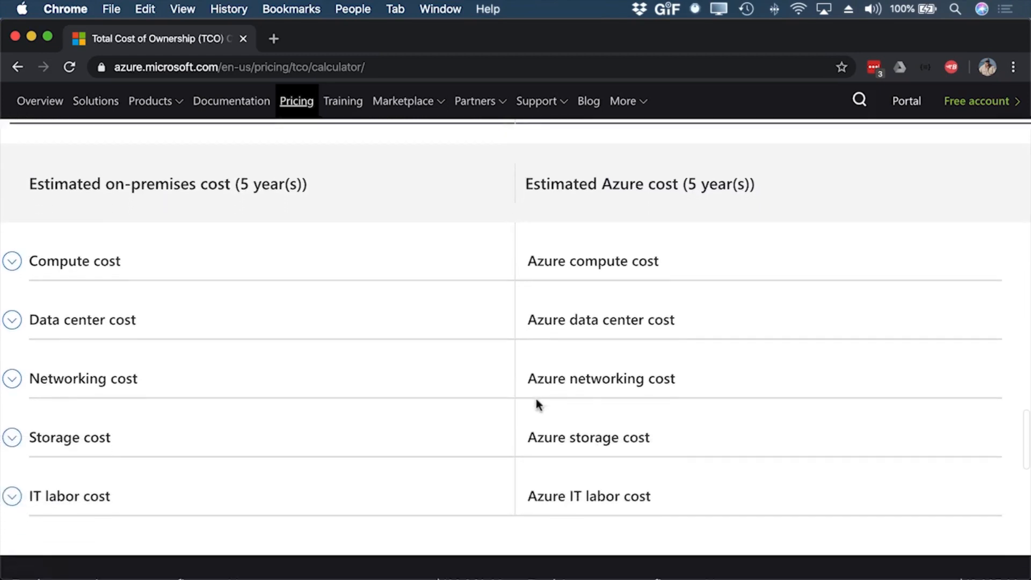
pyautogui.scroll(-4, 537, 403)
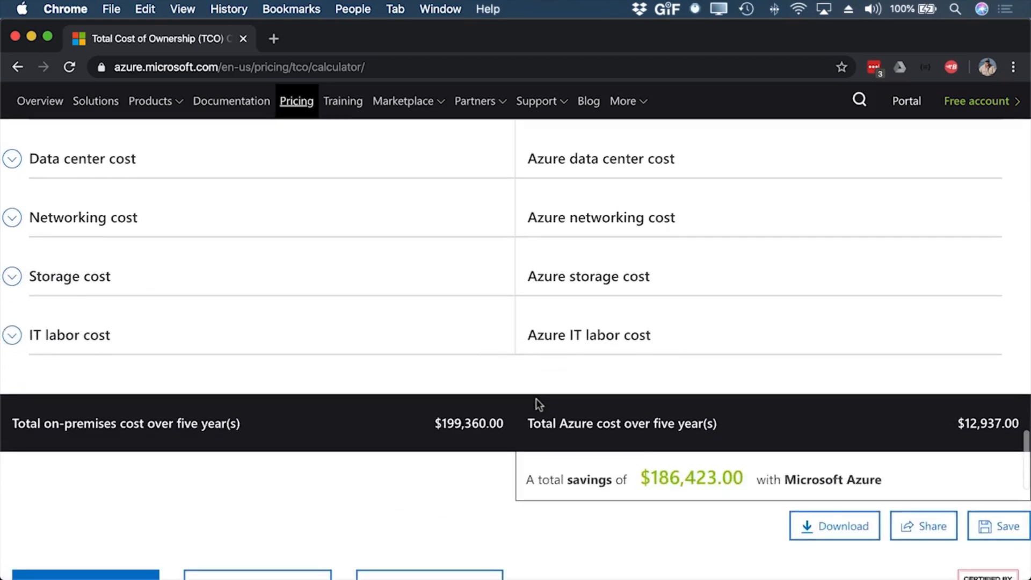
pyautogui.scroll(-2, 537, 404)
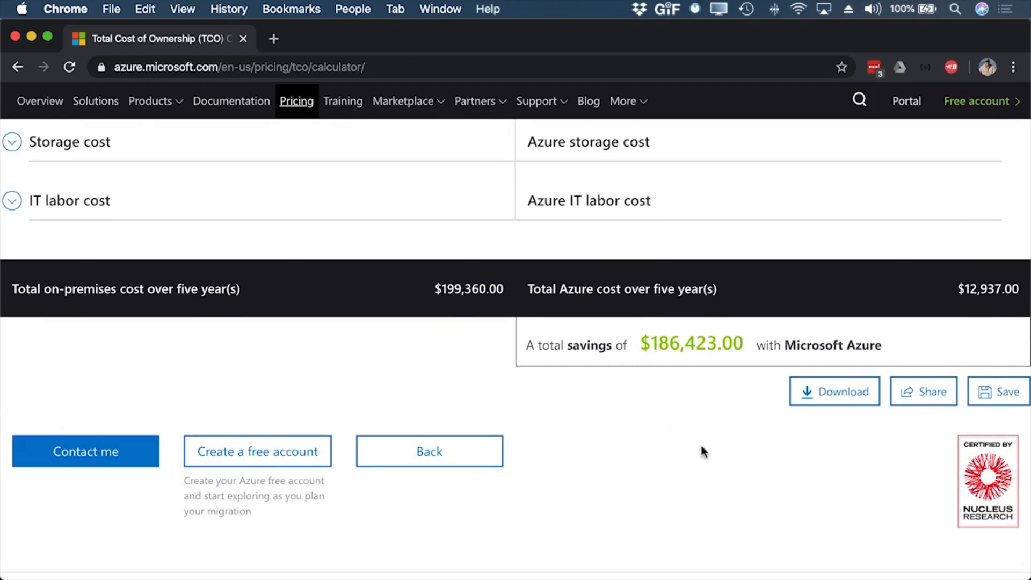